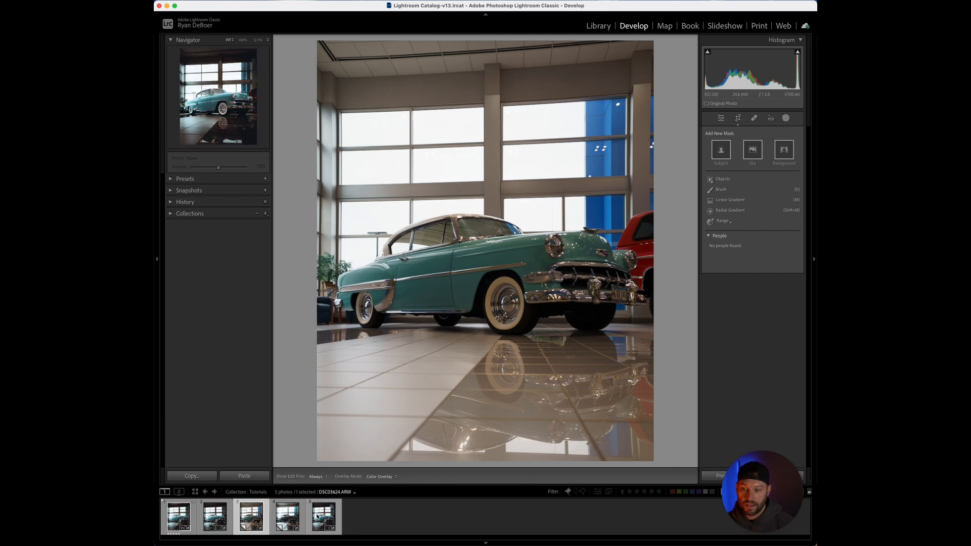
# View Copy 2 of the car photo, open the fully masked DSC03624.ARW, and expand its named mask list.
pyautogui.click(282, 519)
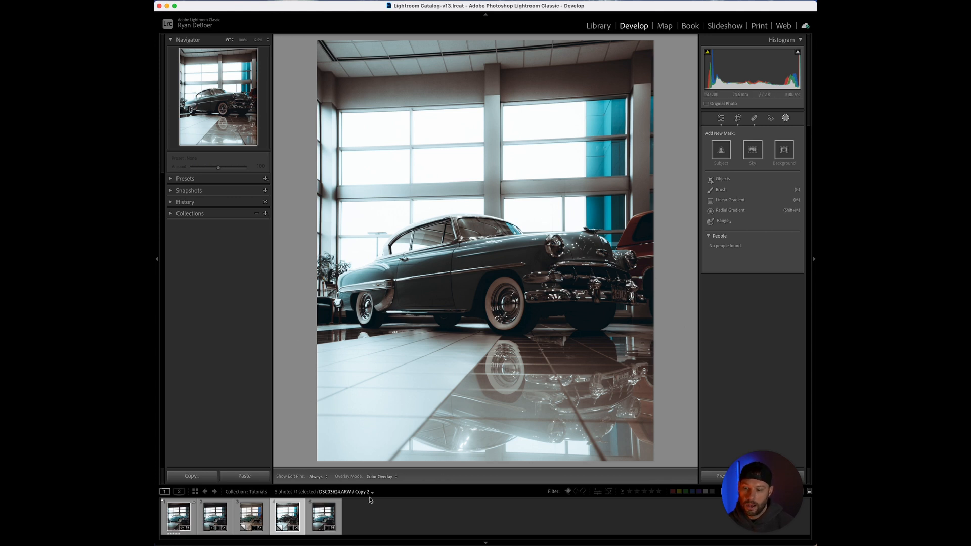
pyautogui.click(324, 516)
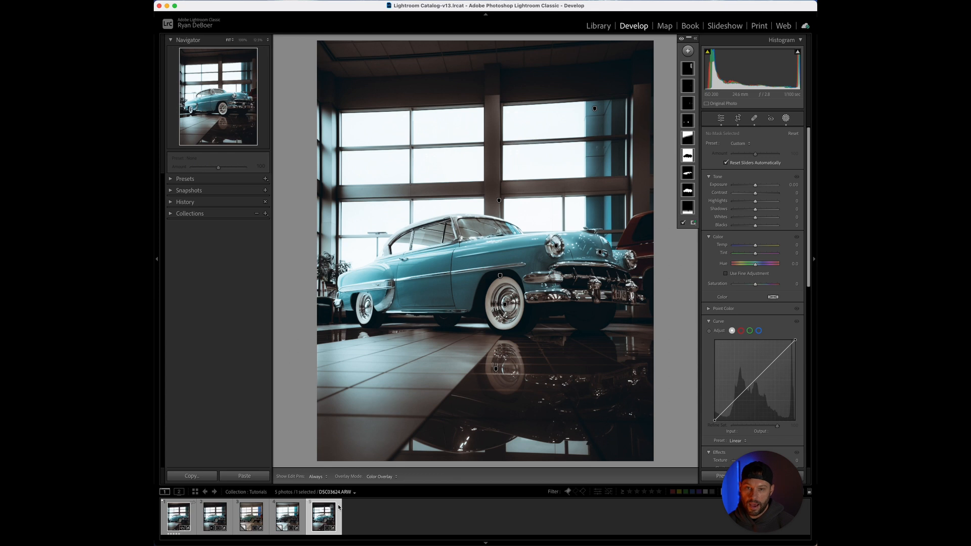
pyautogui.click(787, 121)
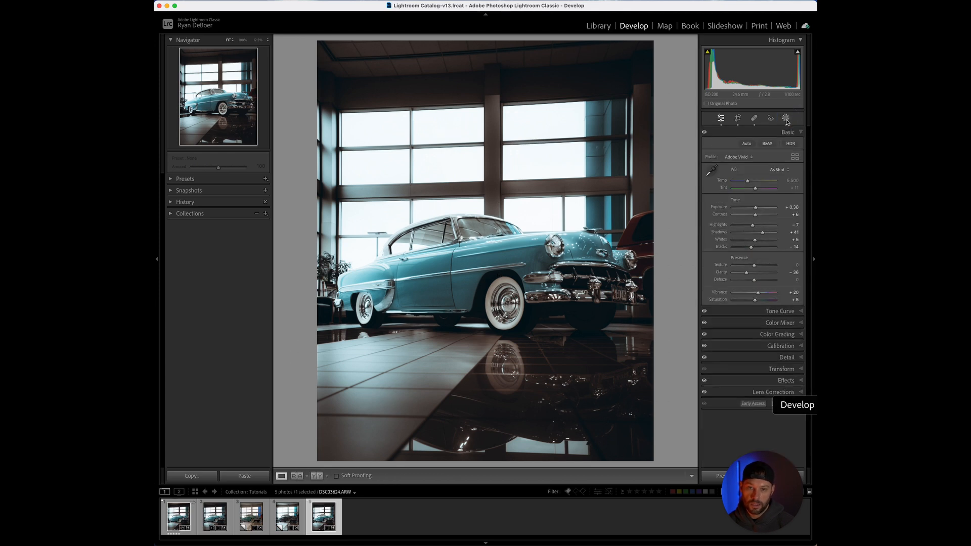
pyautogui.click(786, 120)
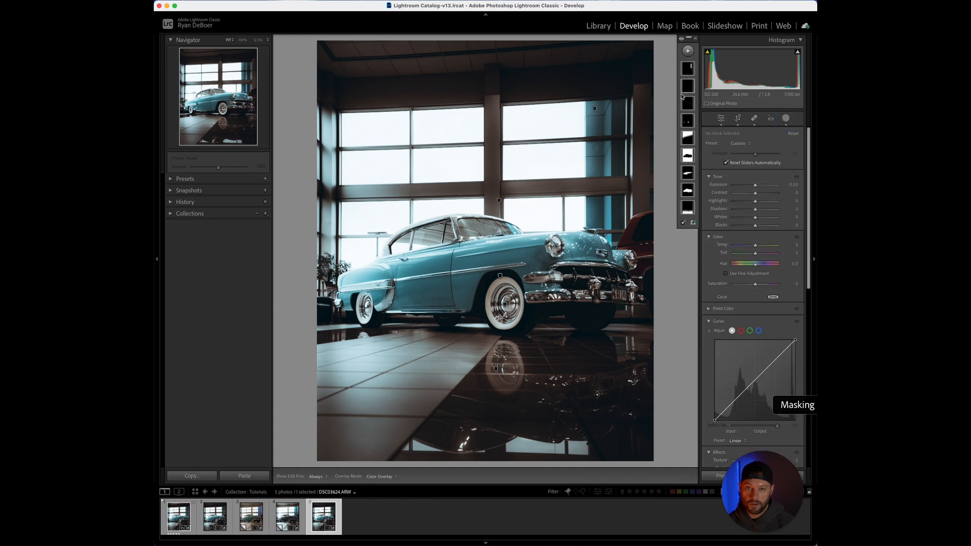
pyautogui.click(696, 40)
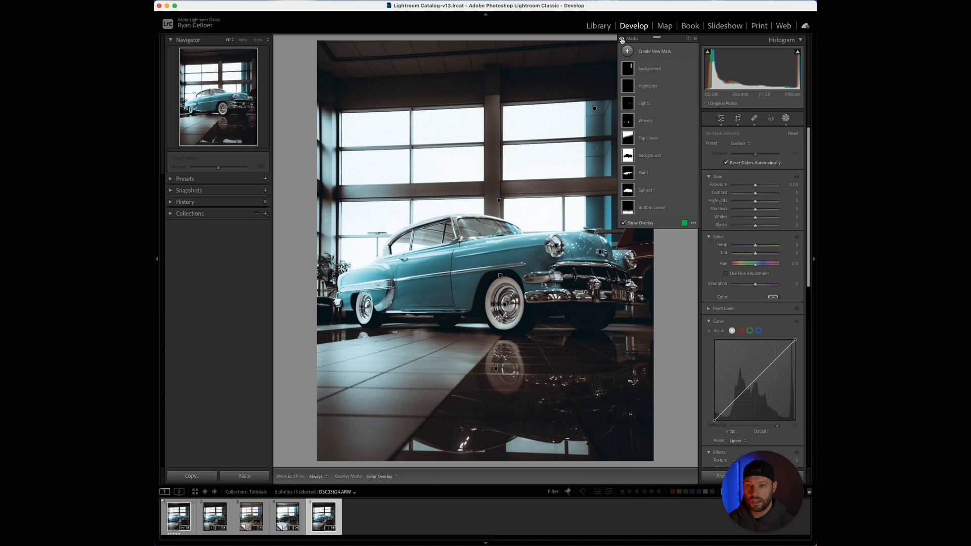
# Toggle all masks on DSC03624.ARW off and on to compare the photo with and without them.
pyautogui.click(622, 40)
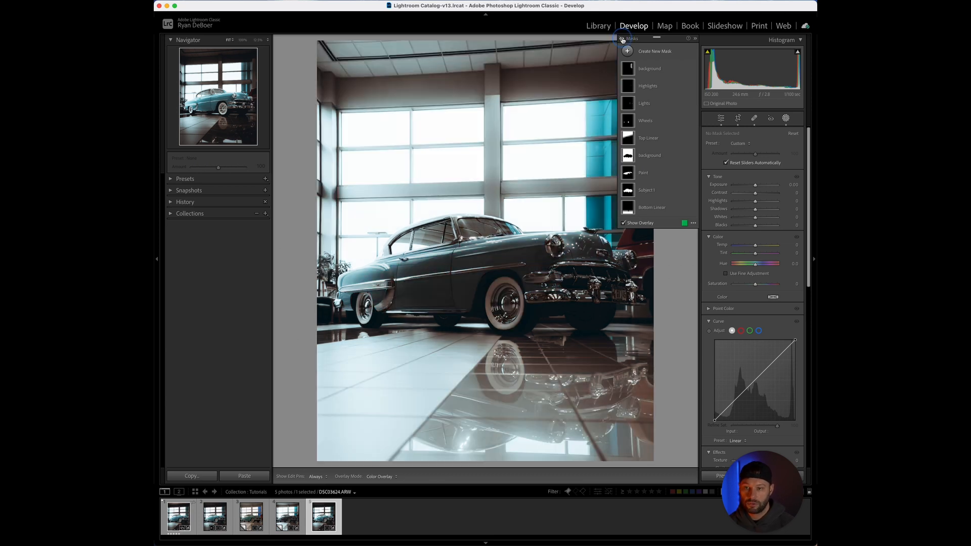
pyautogui.click(622, 40)
pyautogui.click(622, 40)
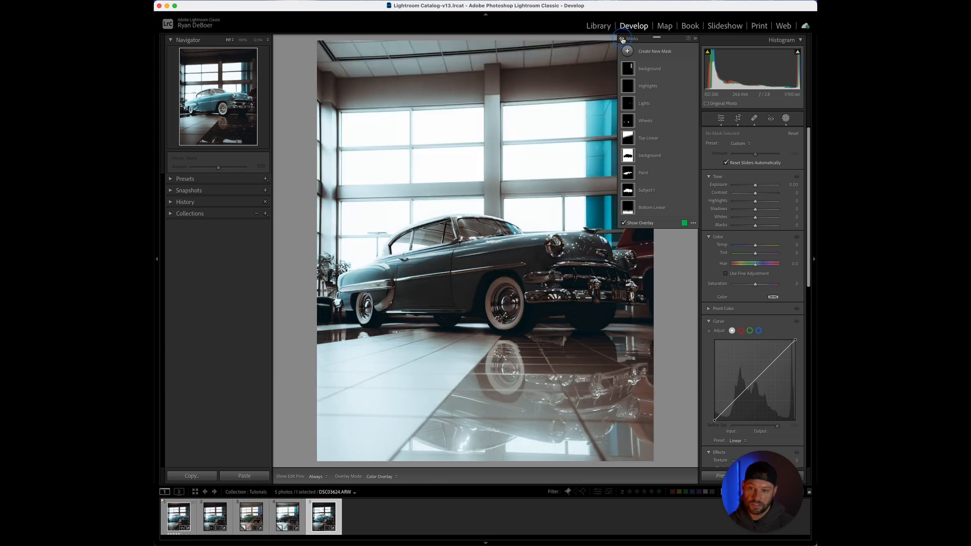
pyautogui.click(622, 40)
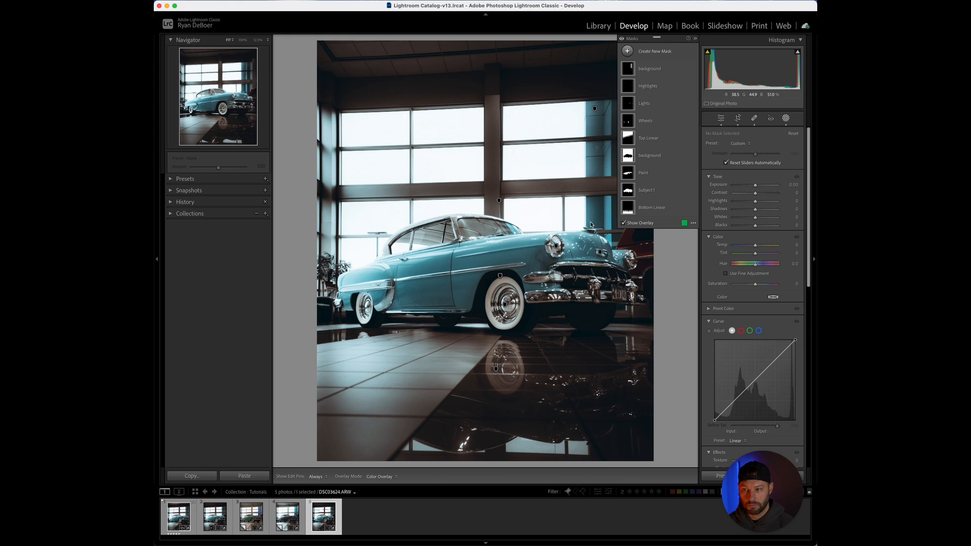
# Select the Bottom Linear mask and copy only the Top Linear and Bottom Linear masks from DSC03624.ARW.
pyautogui.click(652, 206)
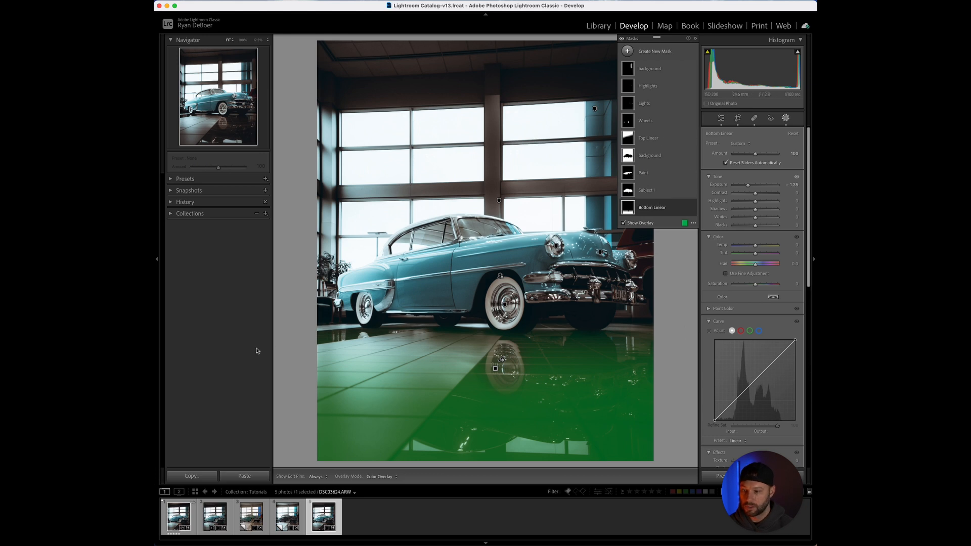
pyautogui.click(194, 476)
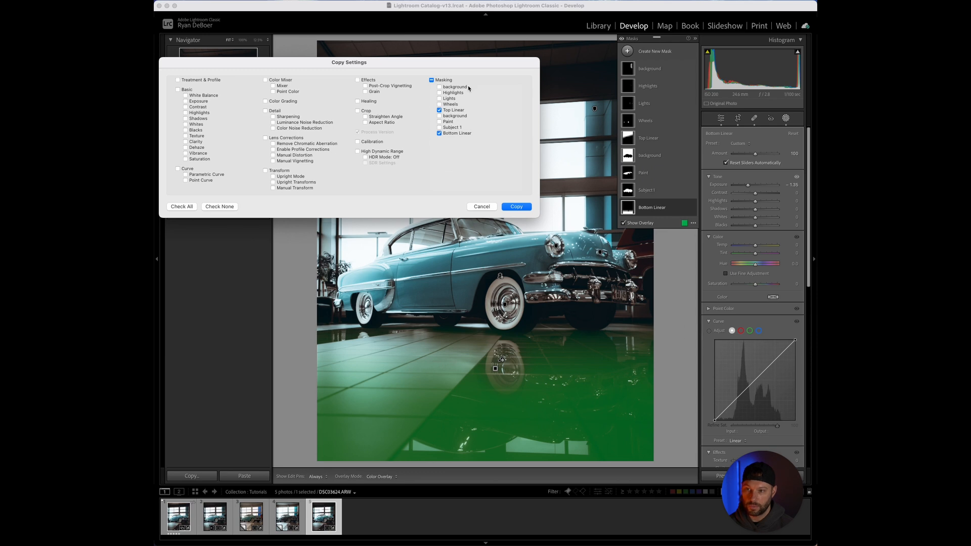
pyautogui.moveTo(470, 67); pyautogui.dragTo(490, 61)
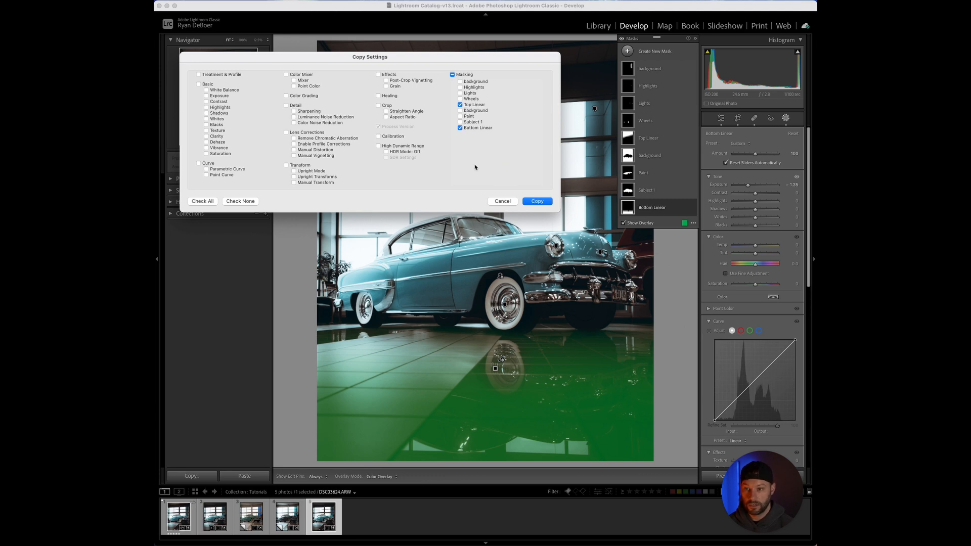
pyautogui.click(530, 201)
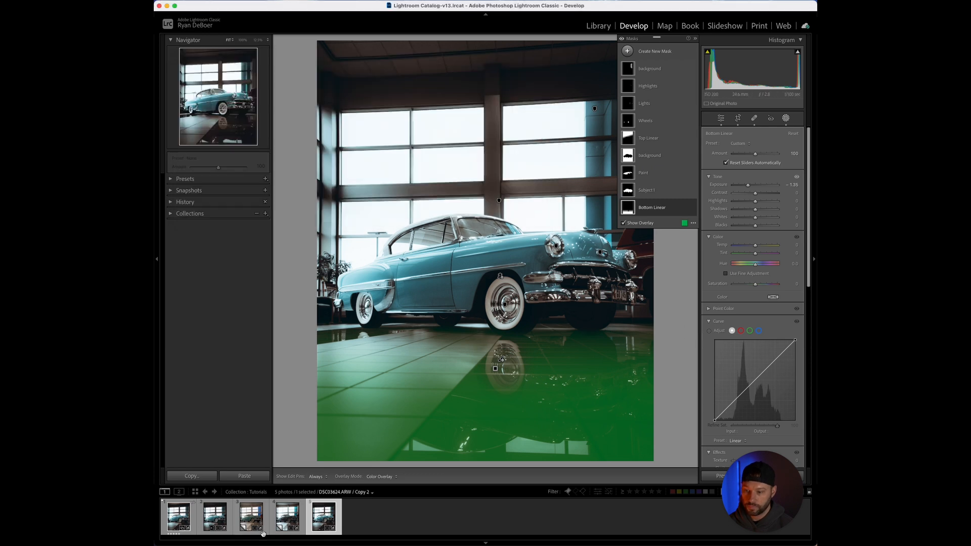
# Paste the two copied linear masks onto Copy 2 and preview each mask's overlay.
pyautogui.click(278, 520)
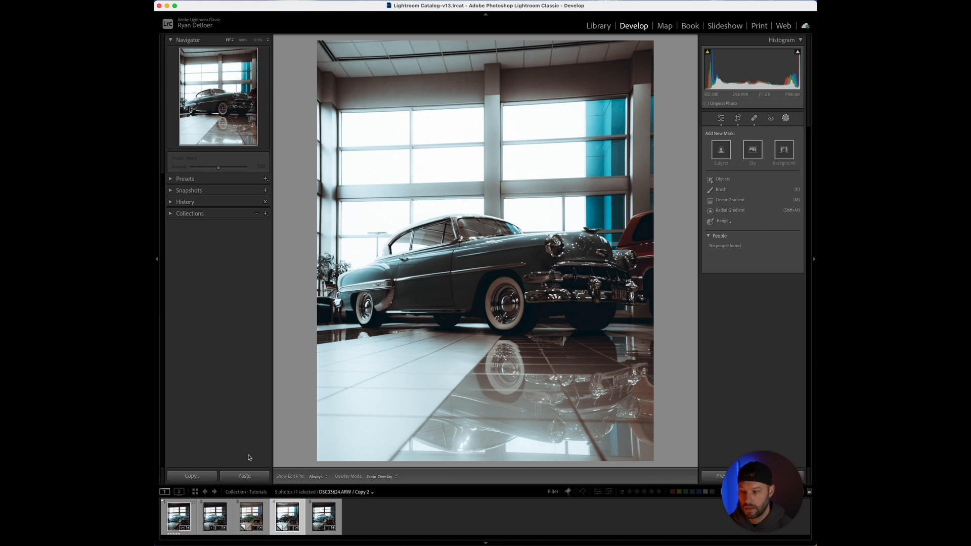
pyautogui.click(245, 475)
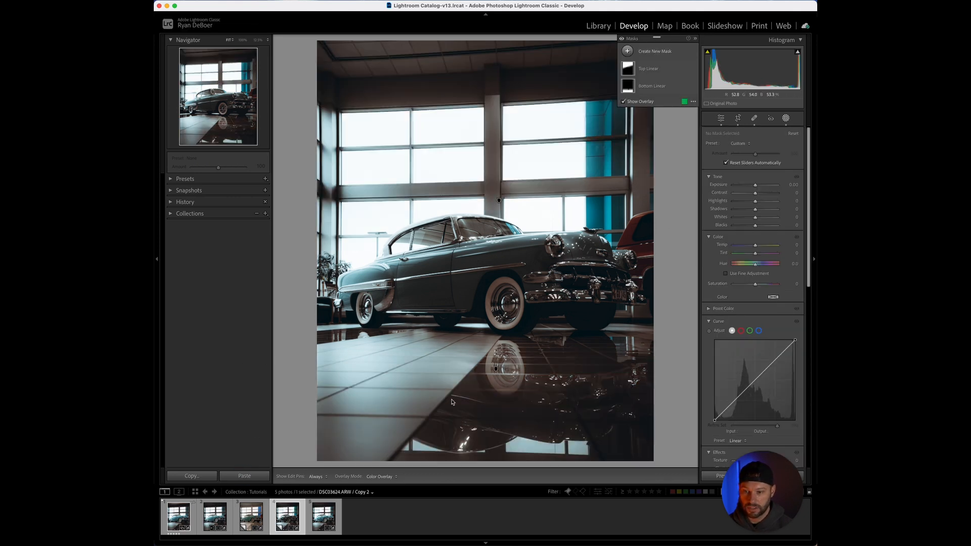
pyautogui.moveTo(631, 93)
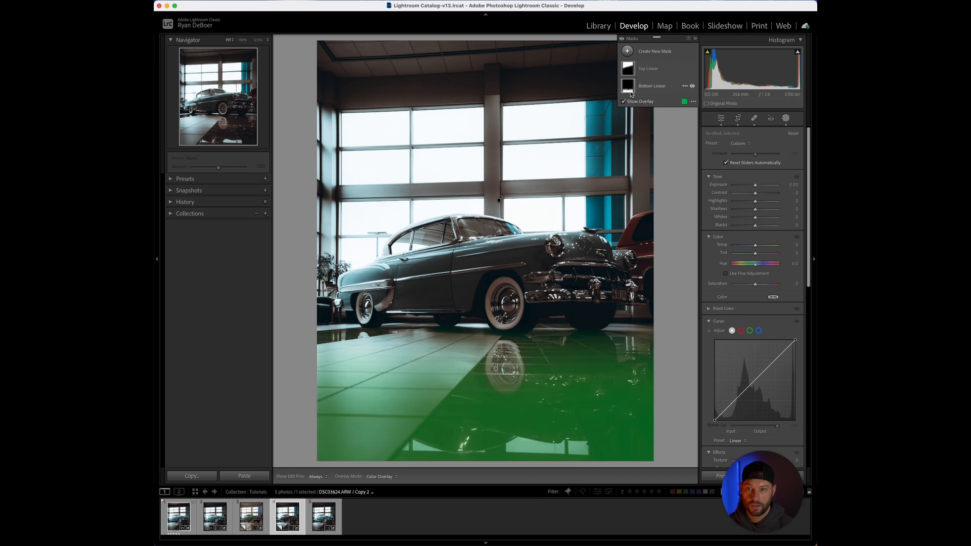
pyautogui.moveTo(630, 68)
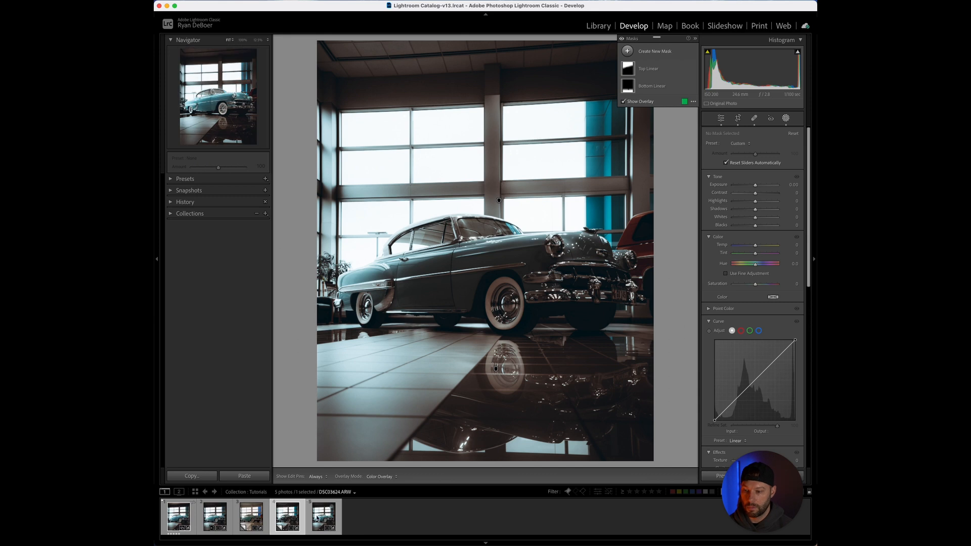
# Copy only the Subject 1 mask from DSC03624.ARW, excluding the Top Linear and Bottom Linear masks.
pyautogui.click(318, 518)
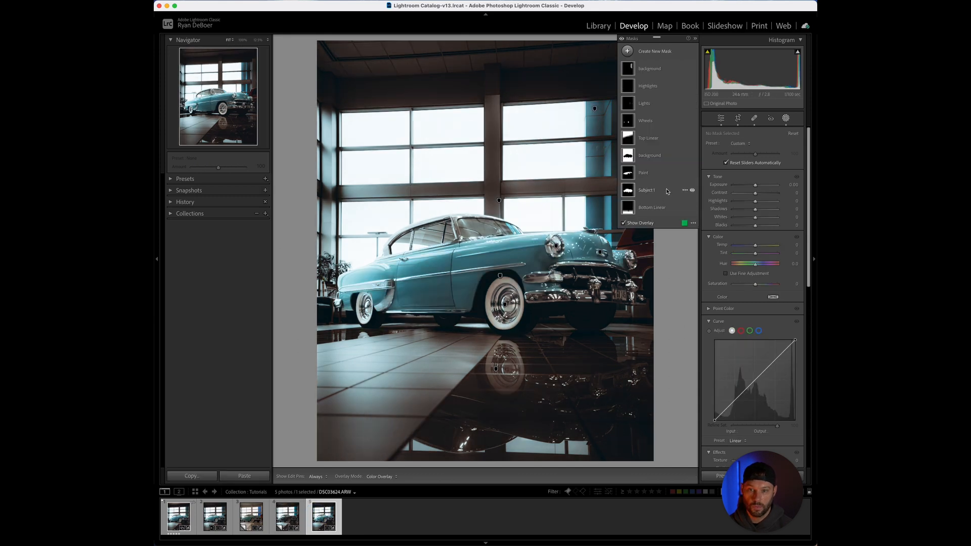
pyautogui.click(646, 191)
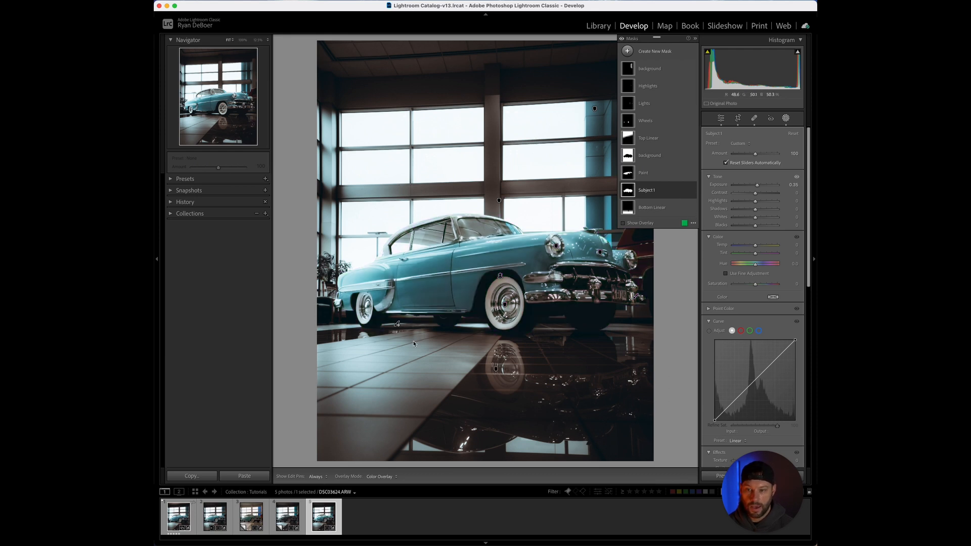
pyautogui.click(192, 477)
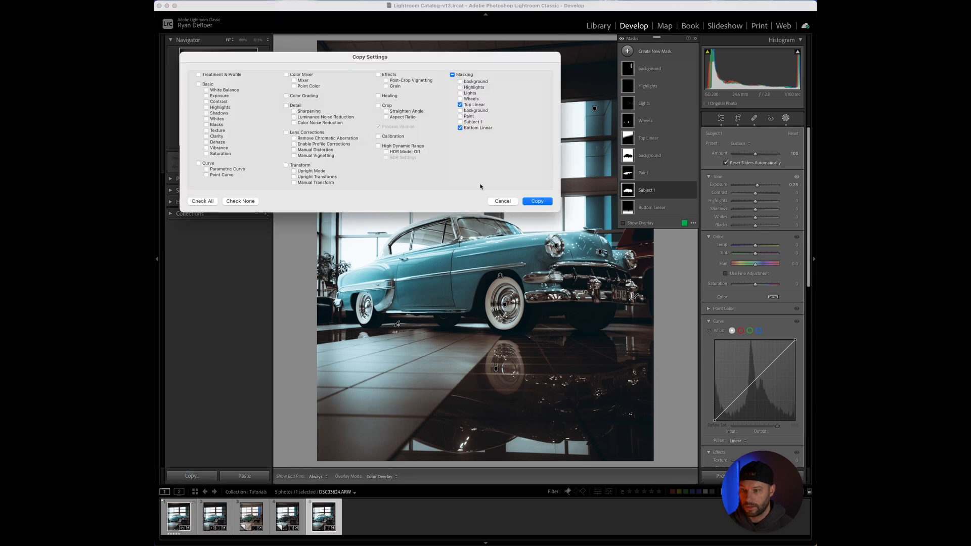
pyautogui.click(461, 128)
pyautogui.click(461, 105)
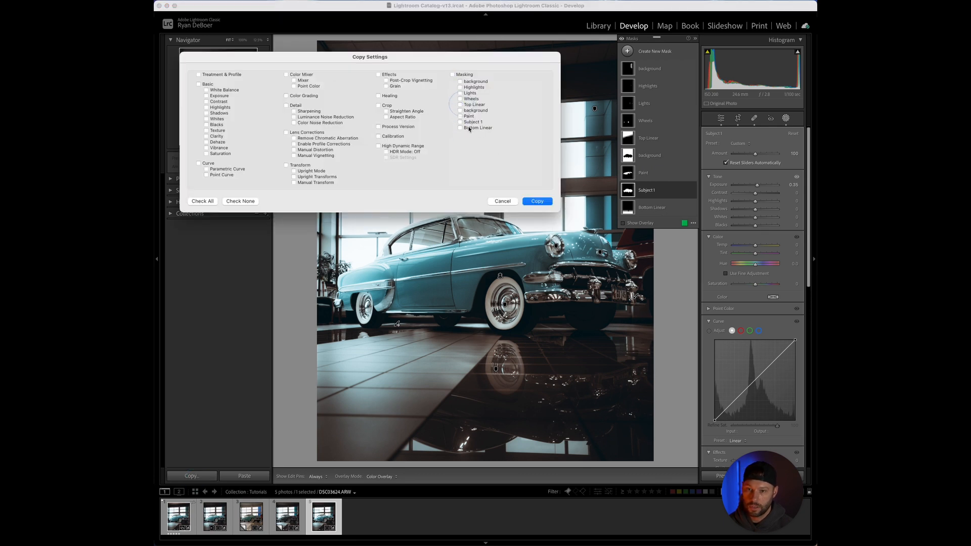
pyautogui.click(460, 123)
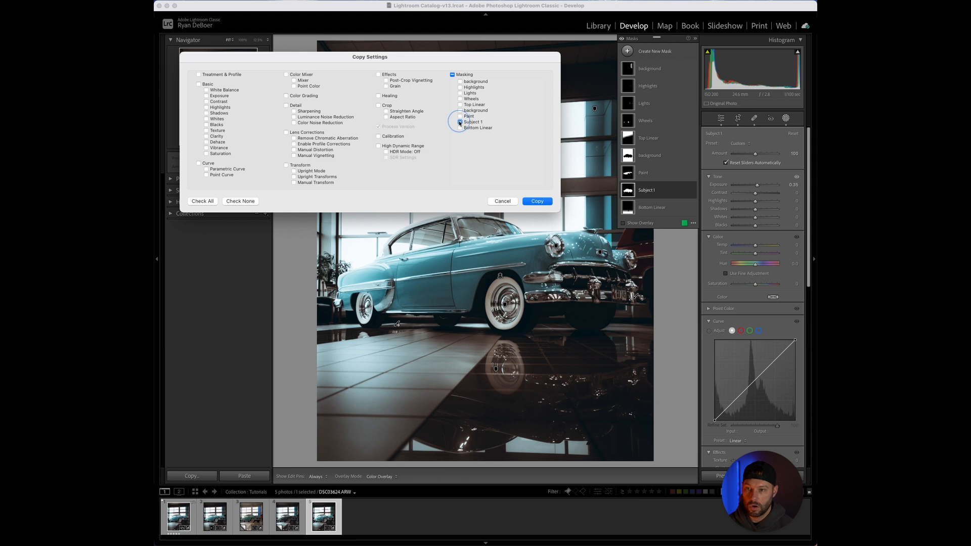
pyautogui.click(540, 203)
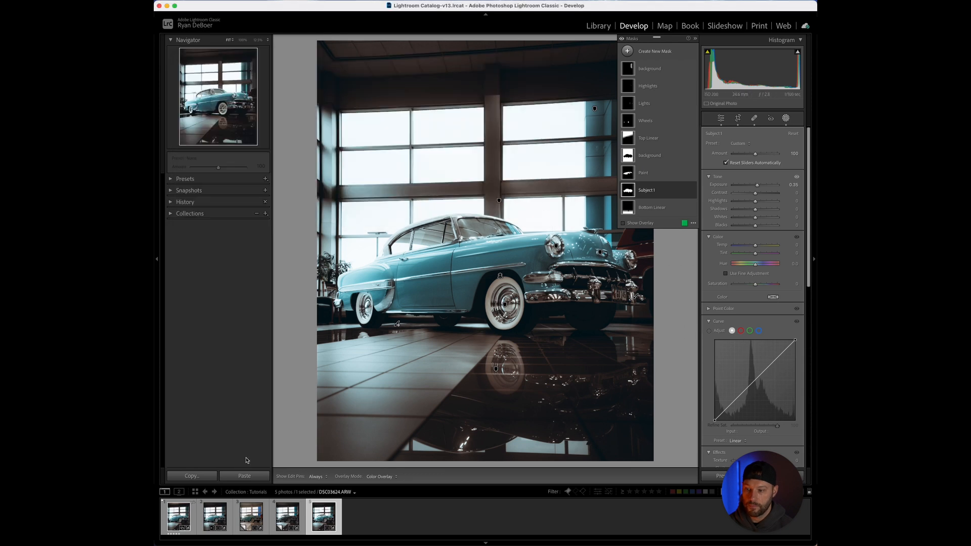
# Paste the copied Subject 1 mask onto Copy 2, merging it with the existing masks.
pyautogui.click(287, 517)
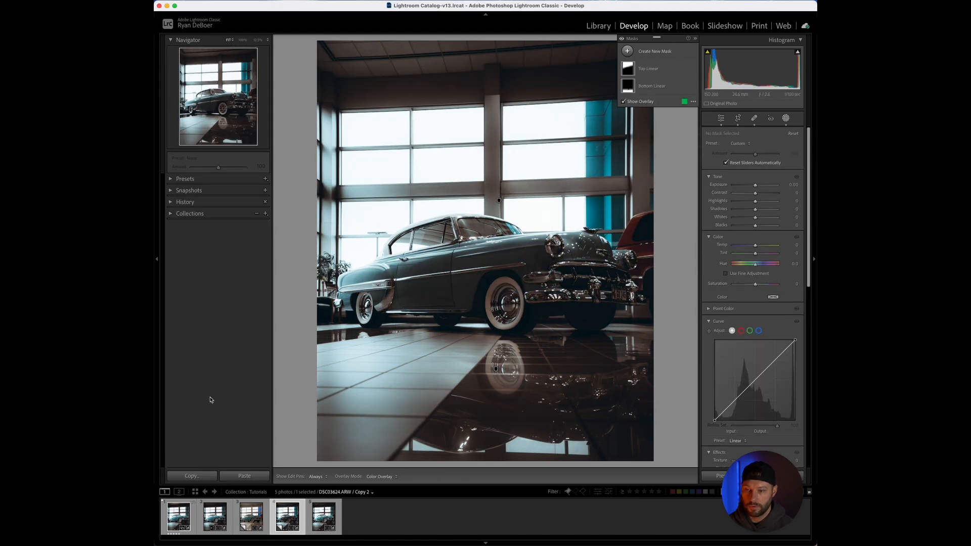
pyautogui.click(233, 477)
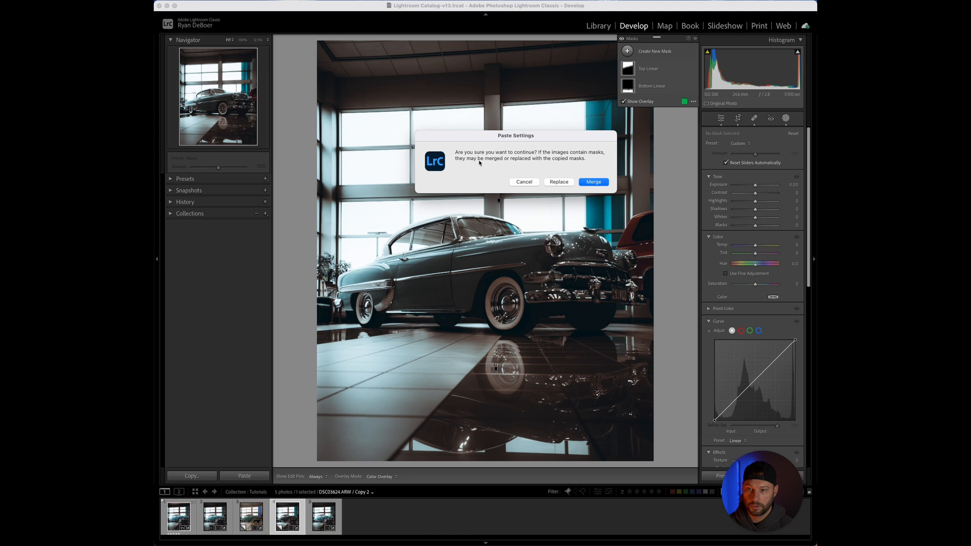
pyautogui.click(596, 184)
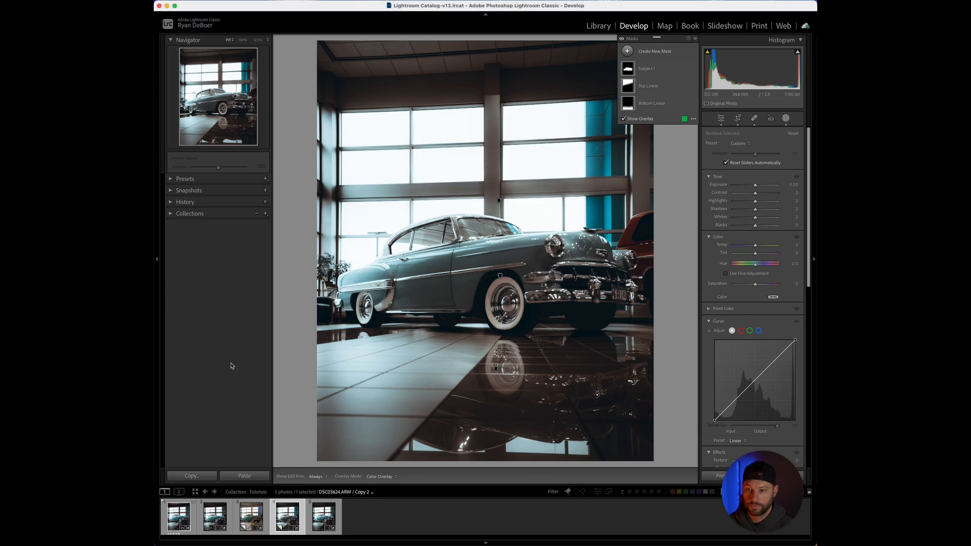
# Examine Copy 2's Subject 1 mask by toggling its visibility and viewing its components, then collapse the mask list.
pyautogui.click(649, 69)
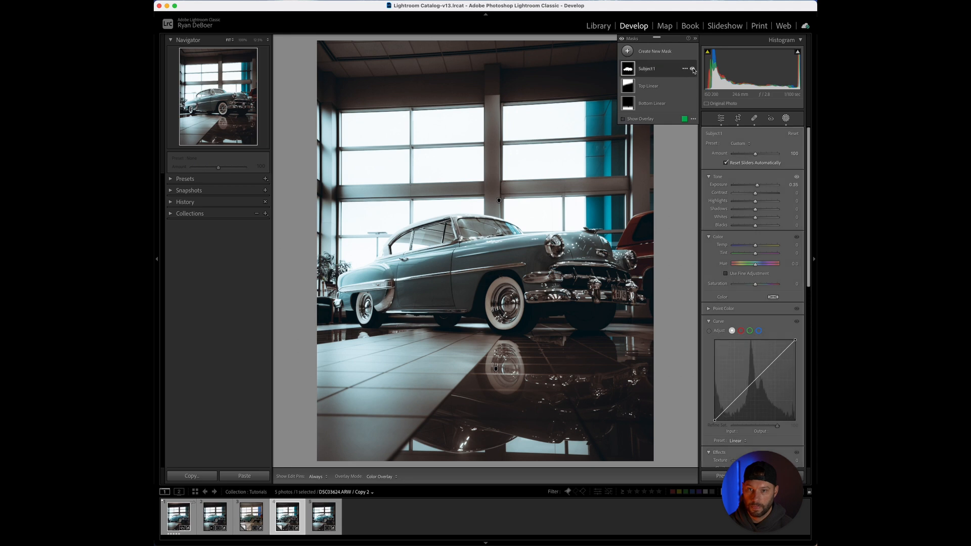
pyautogui.click(692, 68)
pyautogui.click(692, 69)
pyautogui.click(663, 70)
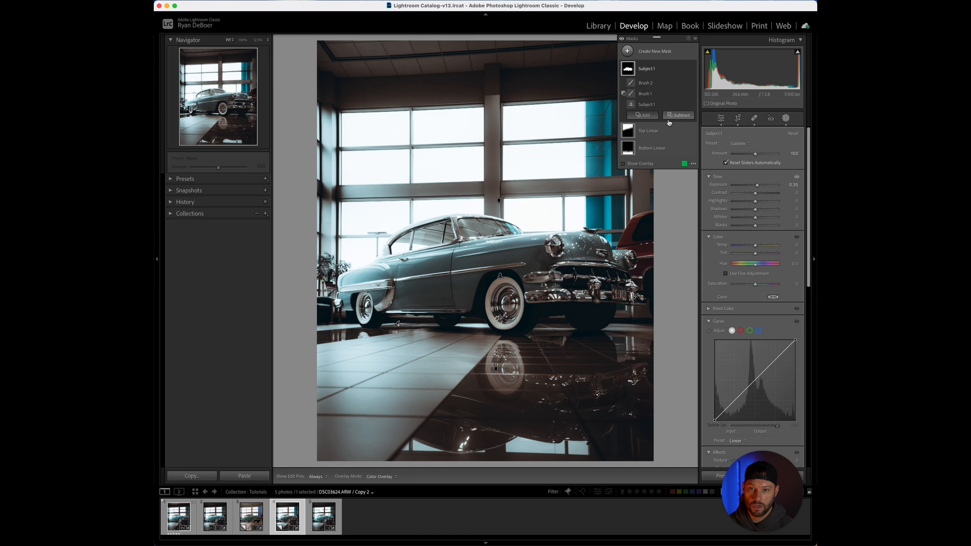
pyautogui.click(679, 70)
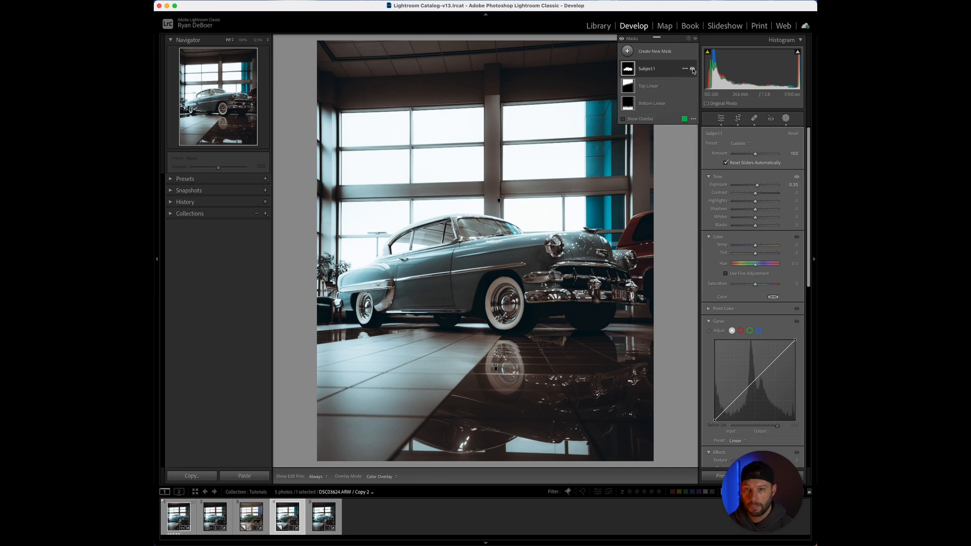
pyautogui.click(692, 69)
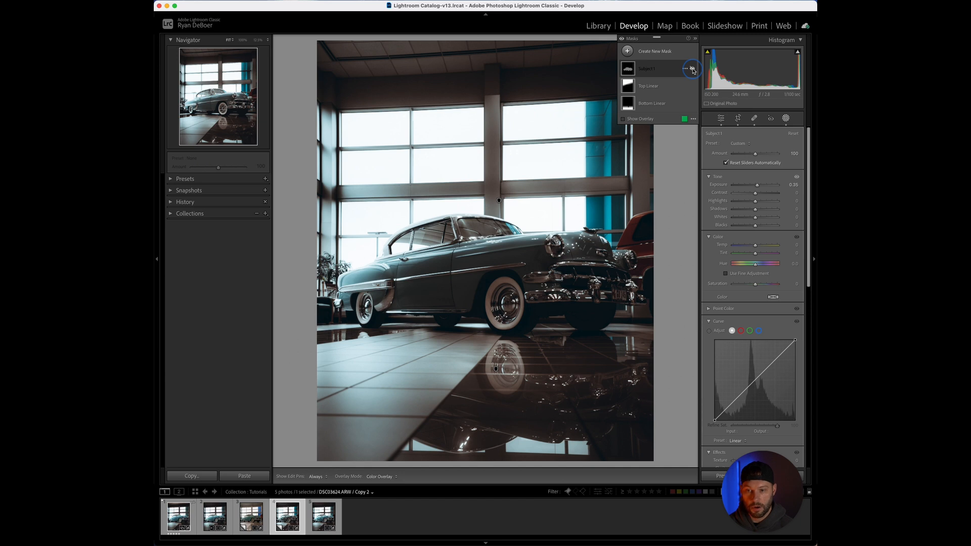
pyautogui.click(692, 69)
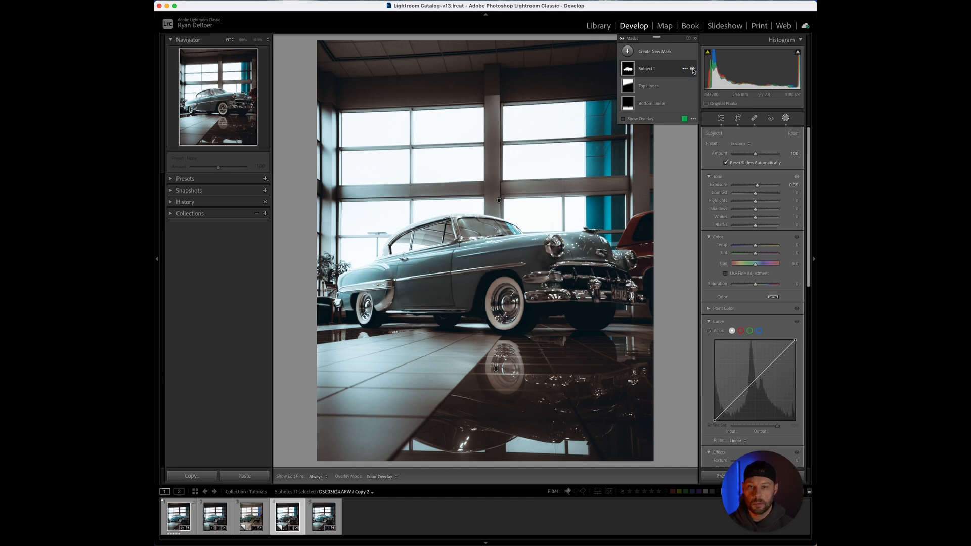
pyautogui.click(696, 39)
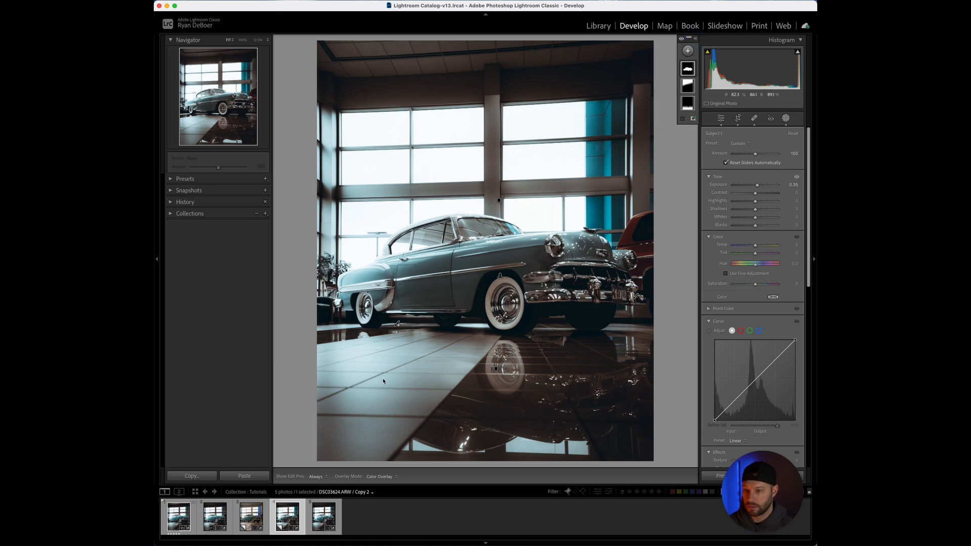
# Return to DSC03624.ARW, select the Paint mask in the expanded mask list, and show its overlay.
pyautogui.press('Right')
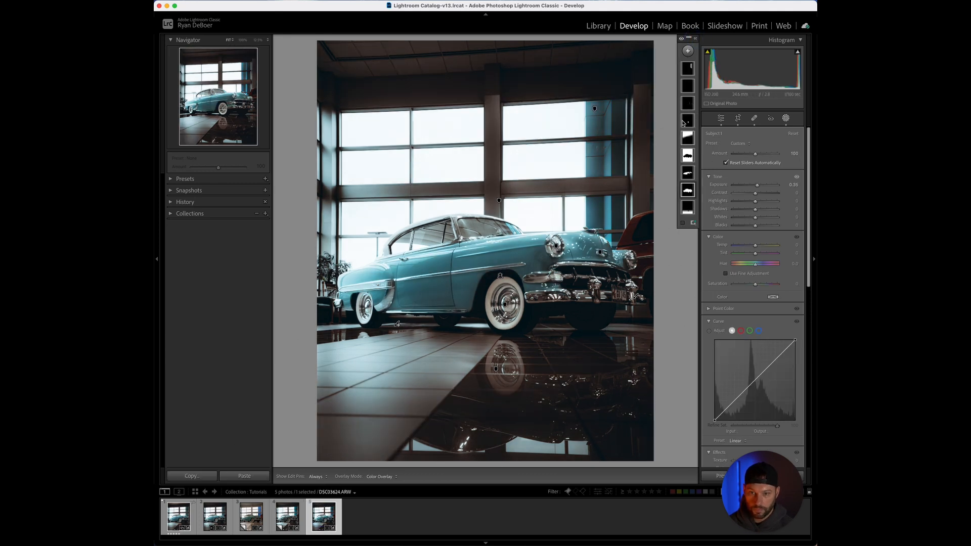
pyautogui.click(695, 39)
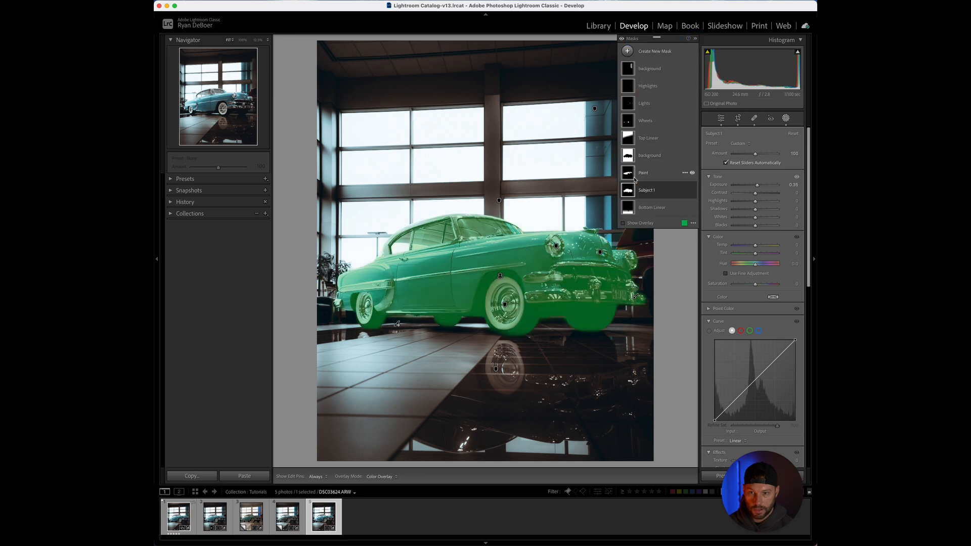
pyautogui.click(659, 173)
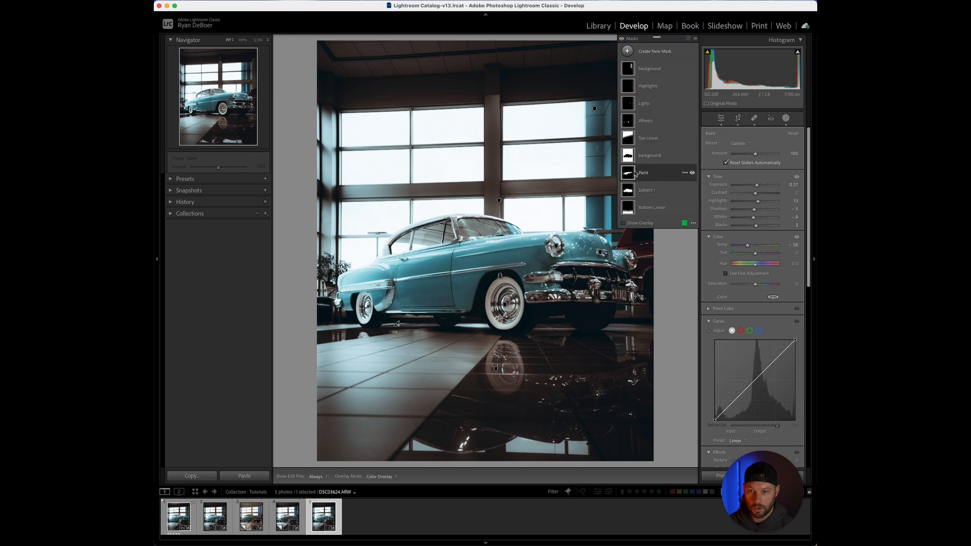
pyautogui.click(623, 224)
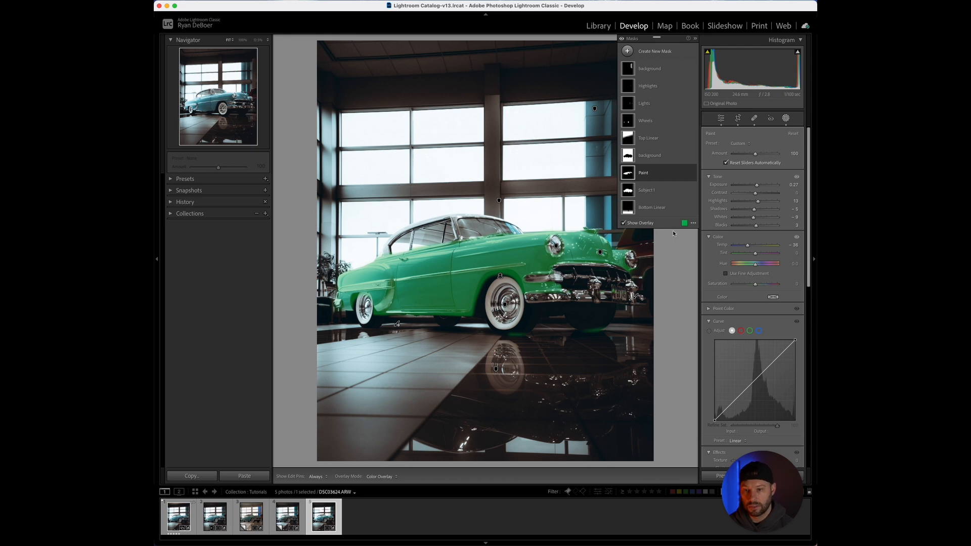
# Copy only the Paint mask from DSC03624.ARW, excluding the Subject 1 mask.
pyautogui.click(191, 476)
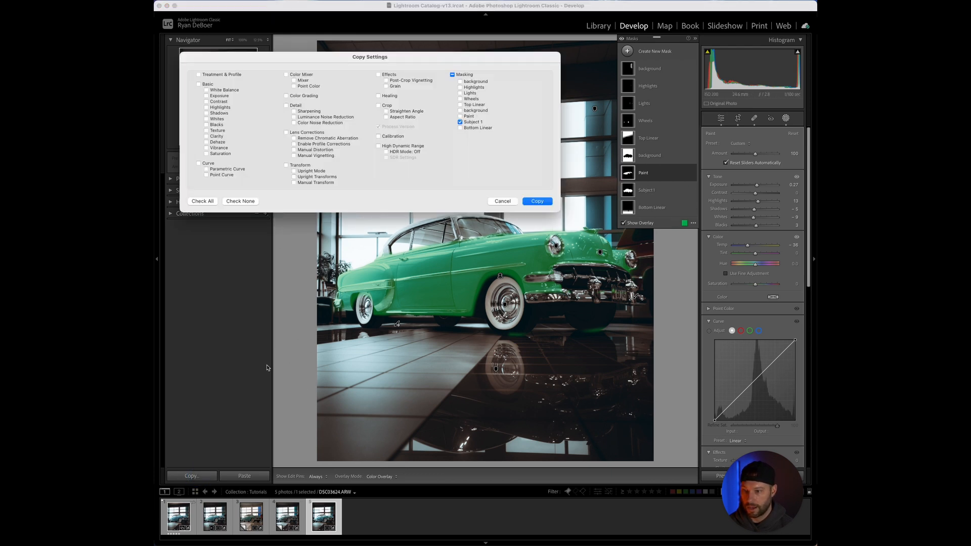
pyautogui.click(459, 123)
pyautogui.click(459, 122)
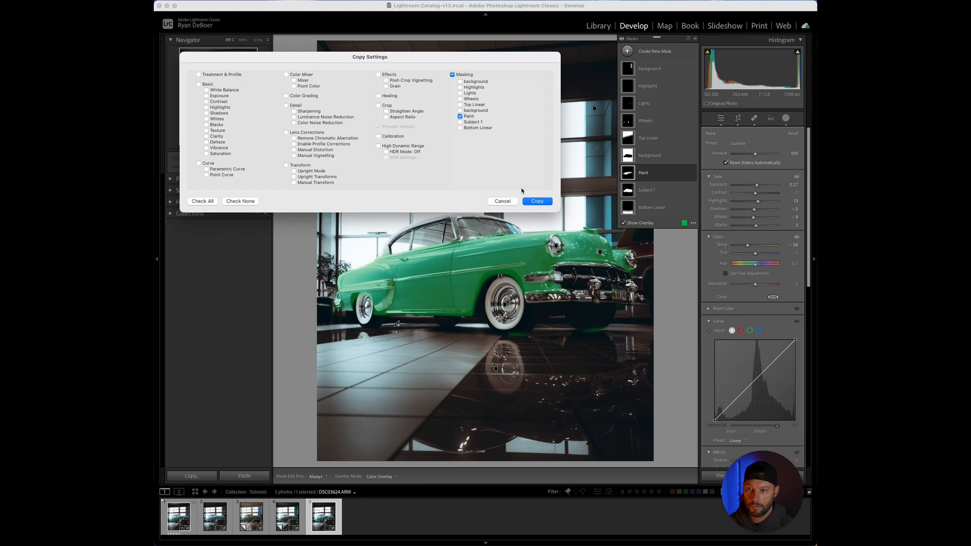
pyautogui.click(537, 201)
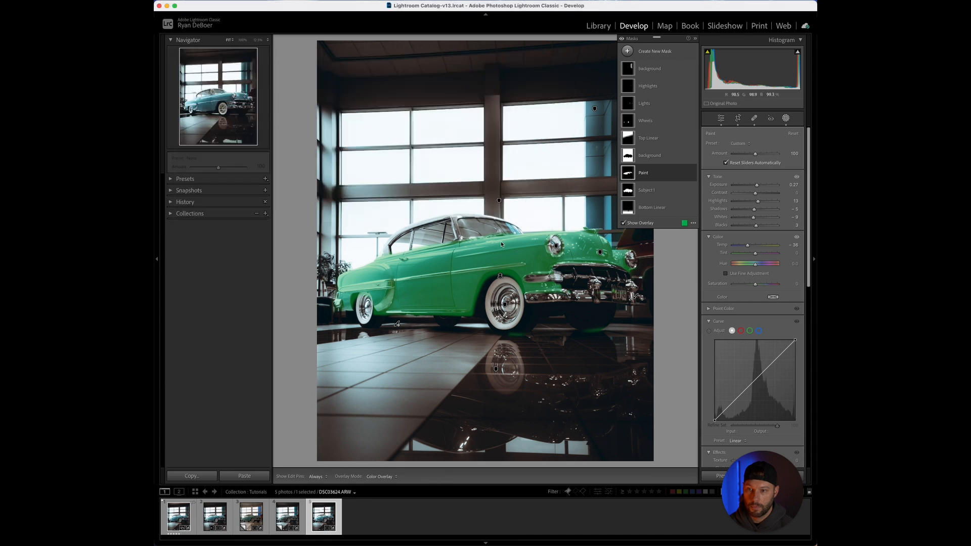
# Paste the copied Paint mask onto Copy 2, merging it with the existing masks.
pyautogui.click(287, 517)
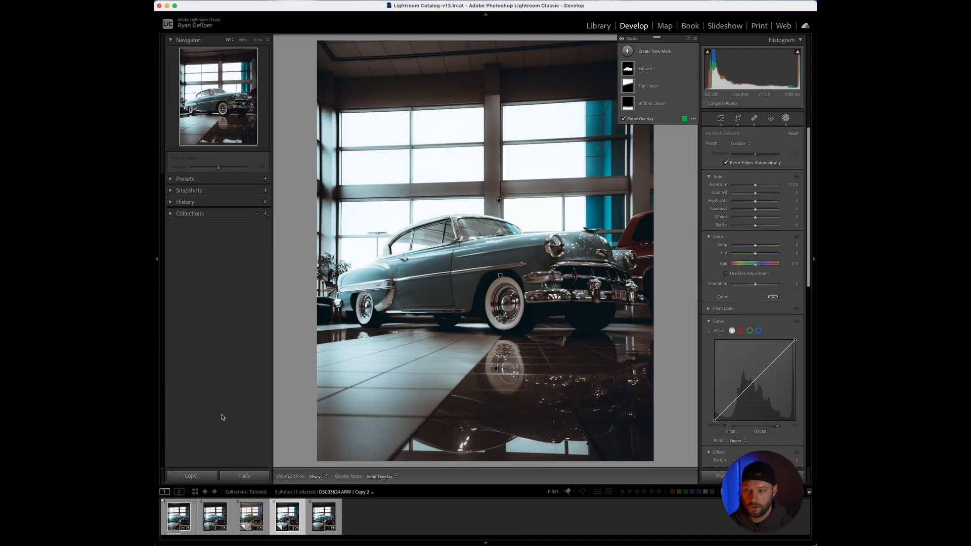
pyautogui.click(245, 475)
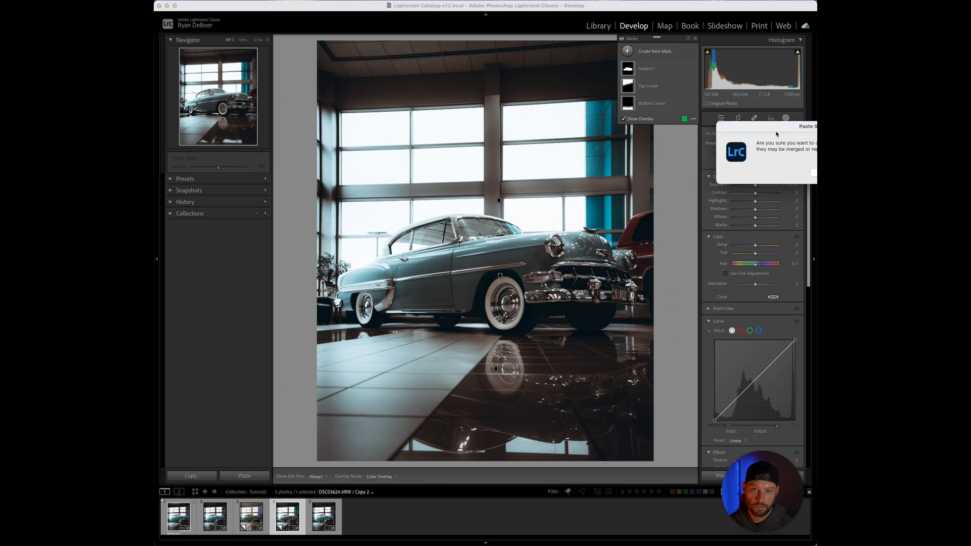
pyautogui.moveTo(776, 134); pyautogui.dragTo(461, 150)
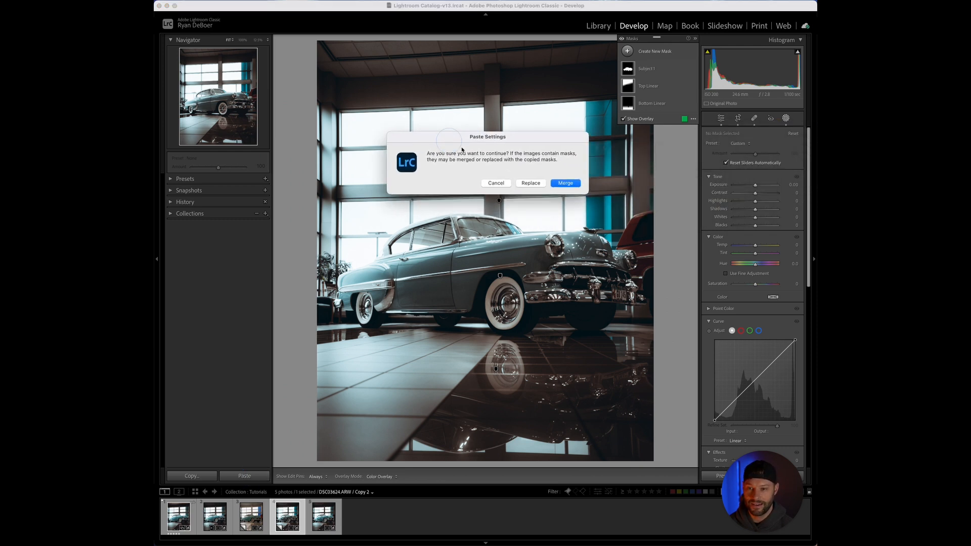
pyautogui.click(555, 183)
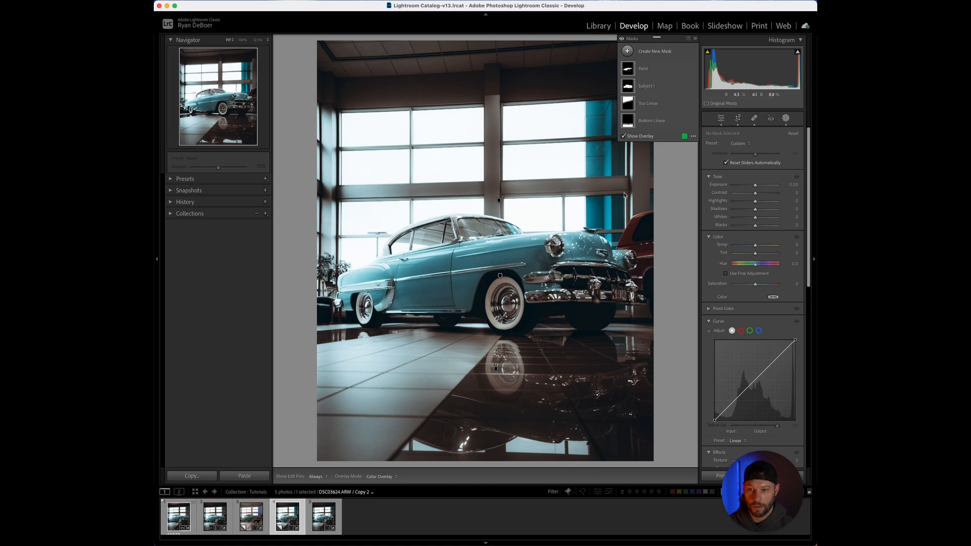
# Compare Copy 2 with and without the Paint mask by toggling its visibility twice, leaving it on.
pyautogui.click(691, 70)
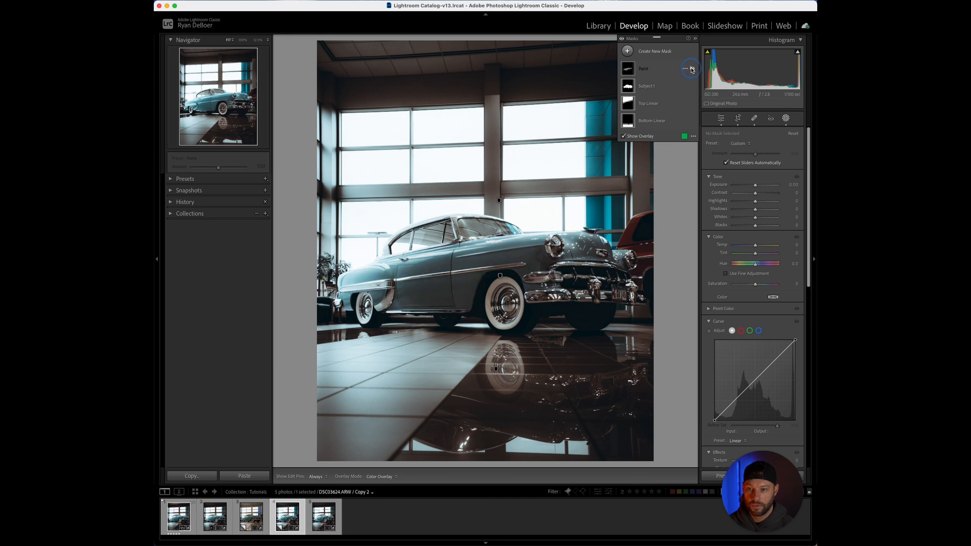
pyautogui.click(692, 70)
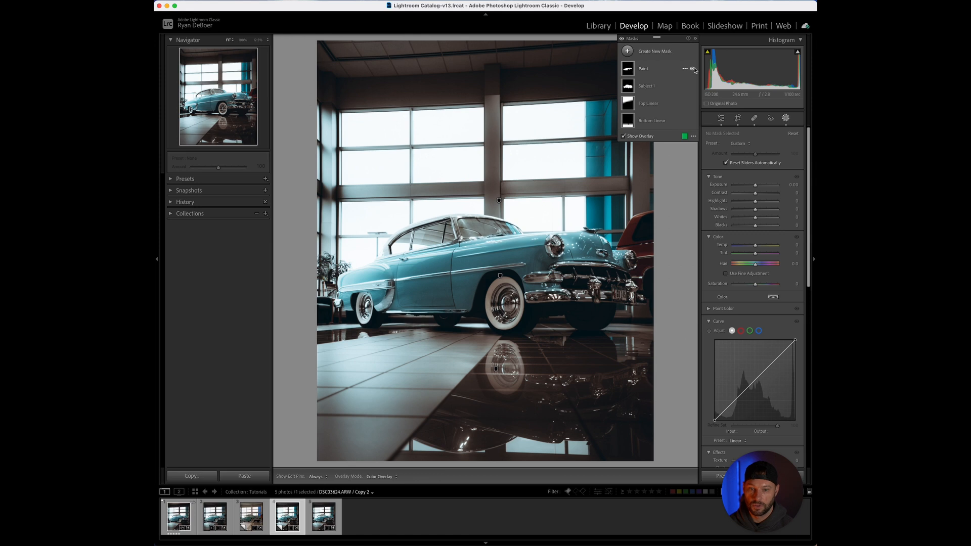
pyautogui.click(692, 69)
pyautogui.click(692, 69)
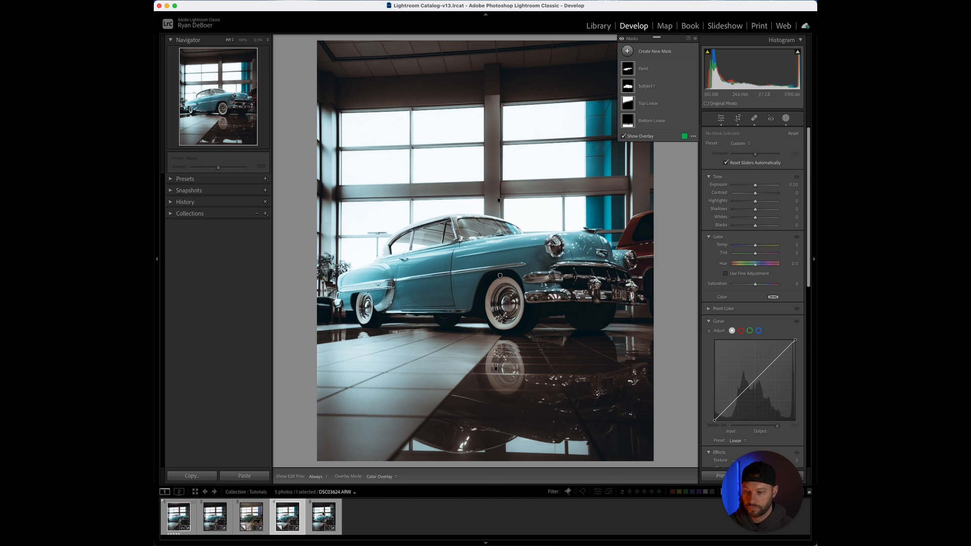
# Return to DSC03624.ARW and copy only the background mask listed between Top Linear and Paint, excluding the Paint mask.
pyautogui.click(323, 514)
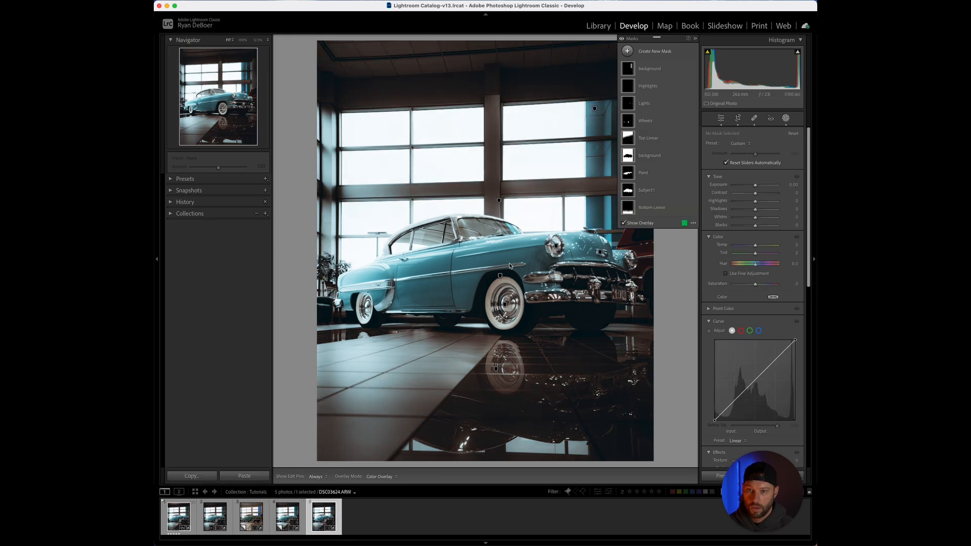
pyautogui.click(667, 155)
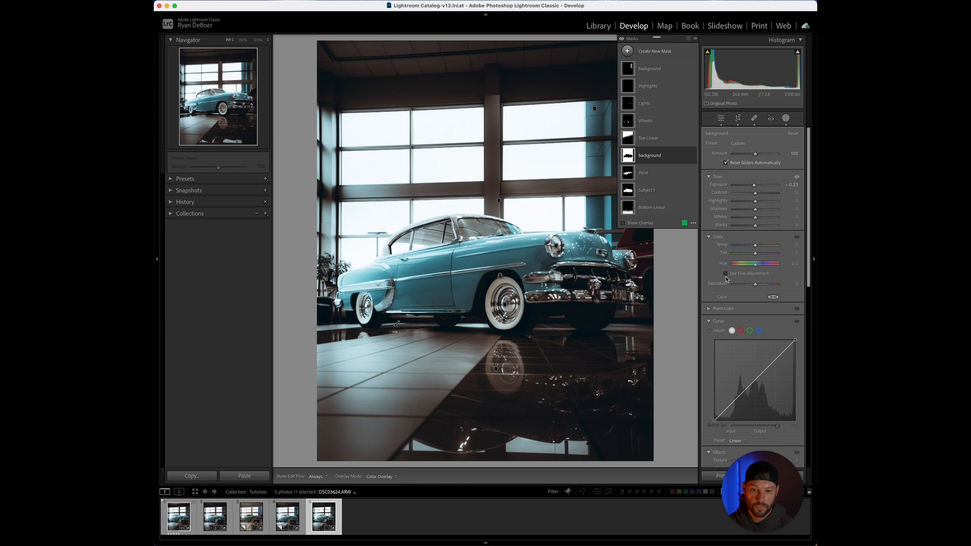
pyautogui.click(192, 475)
pyautogui.click(460, 116)
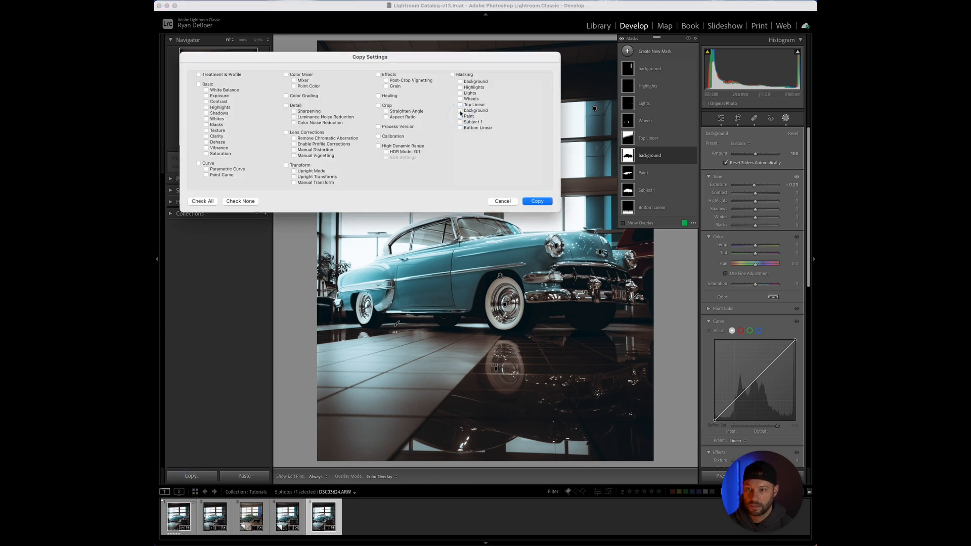
pyautogui.click(459, 110)
pyautogui.click(537, 201)
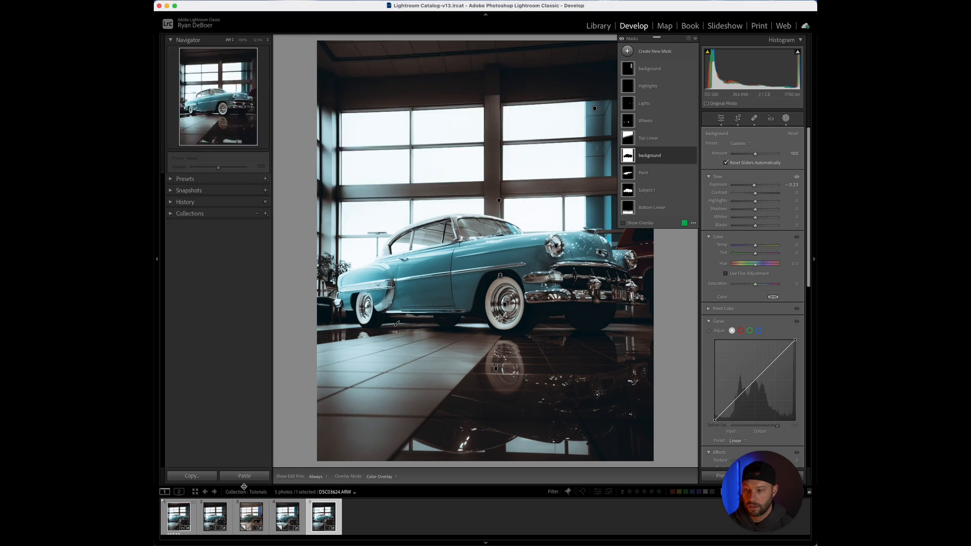
# Paste the copied background mask onto Copy 2, merging it with the existing masks.
pyautogui.click(291, 521)
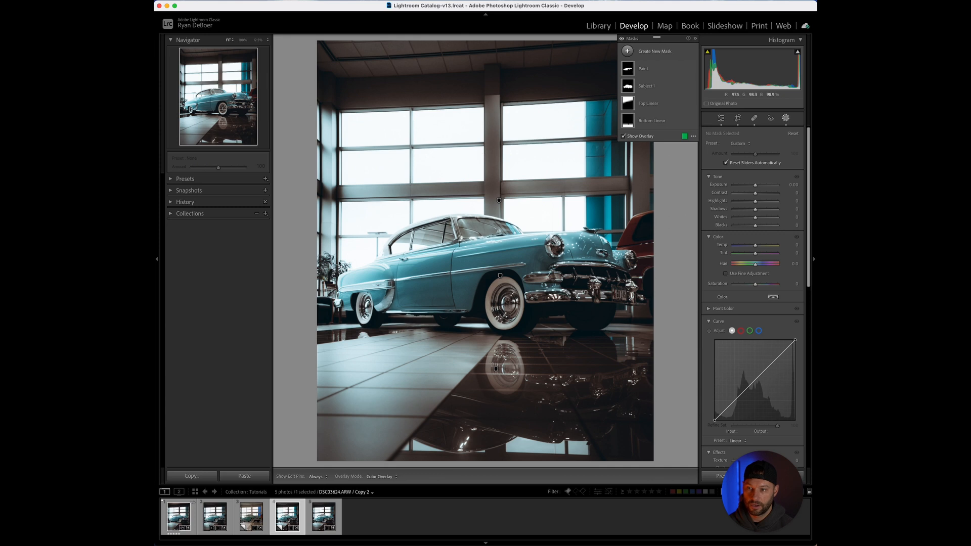
pyautogui.click(253, 475)
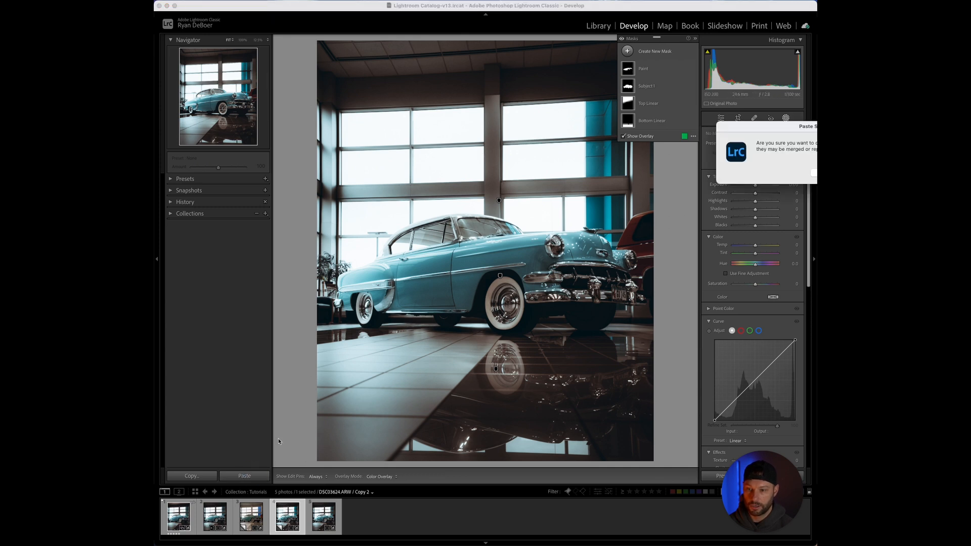
pyautogui.moveTo(793, 120); pyautogui.dragTo(599, 104)
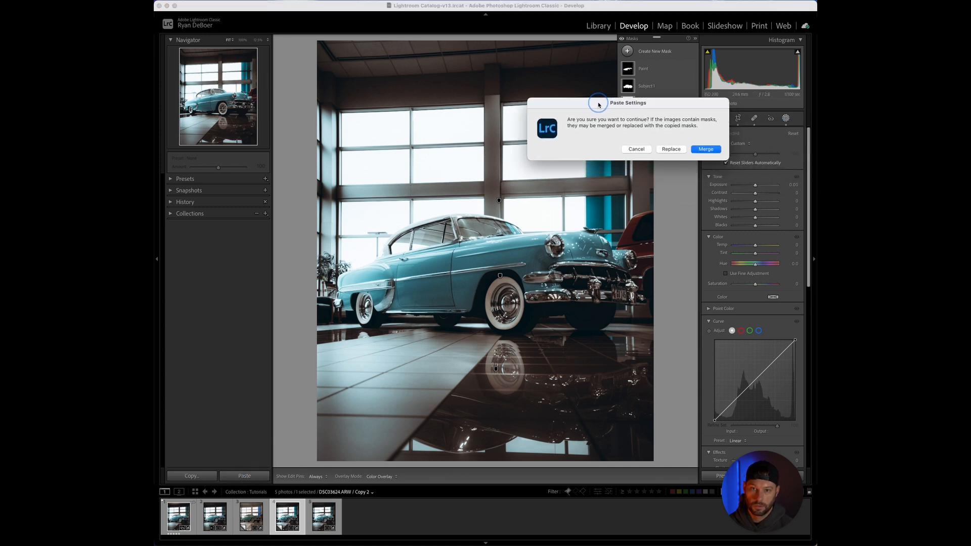
pyautogui.click(705, 149)
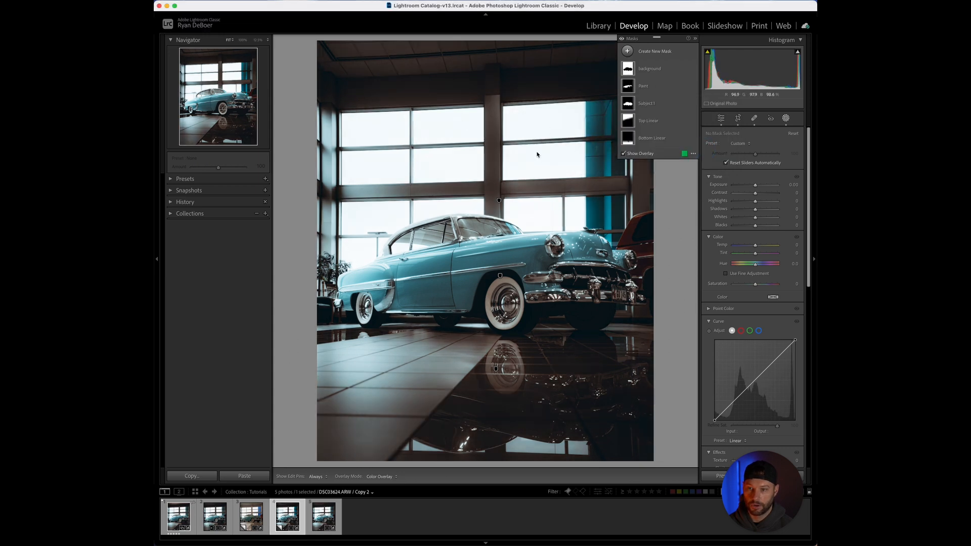
# Compare Copy 2 with and without the background mask by toggling its visibility twice, leaving it on.
pyautogui.click(693, 70)
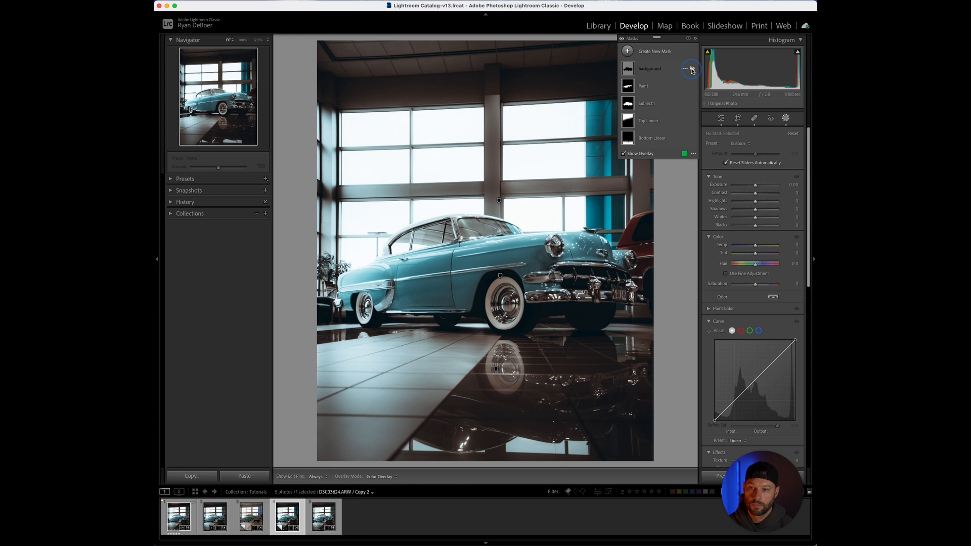
pyautogui.click(692, 70)
pyautogui.click(692, 70)
pyautogui.click(692, 69)
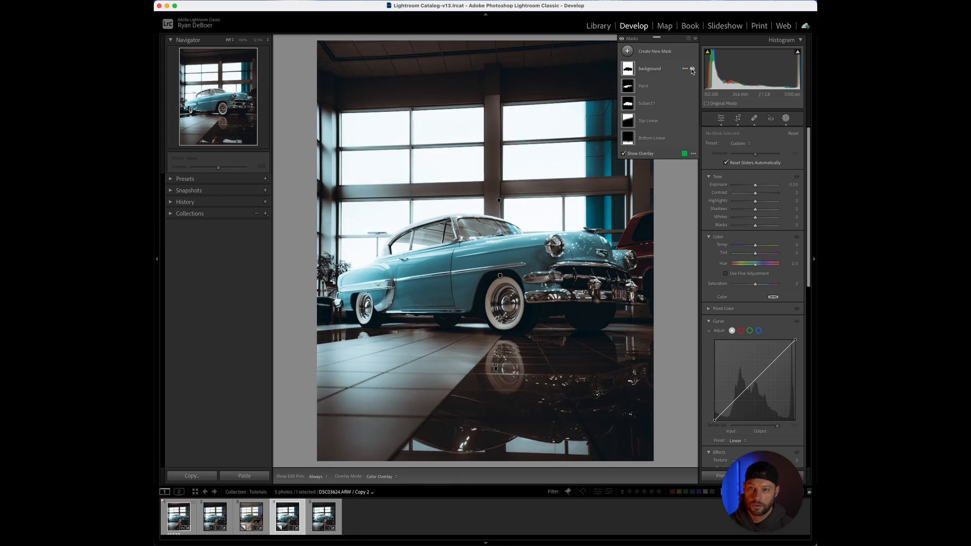
# Examine the Wheels mask on DSC03624.ARW with the overlay off, toggling its visibility to compare the effect.
pyautogui.click(324, 519)
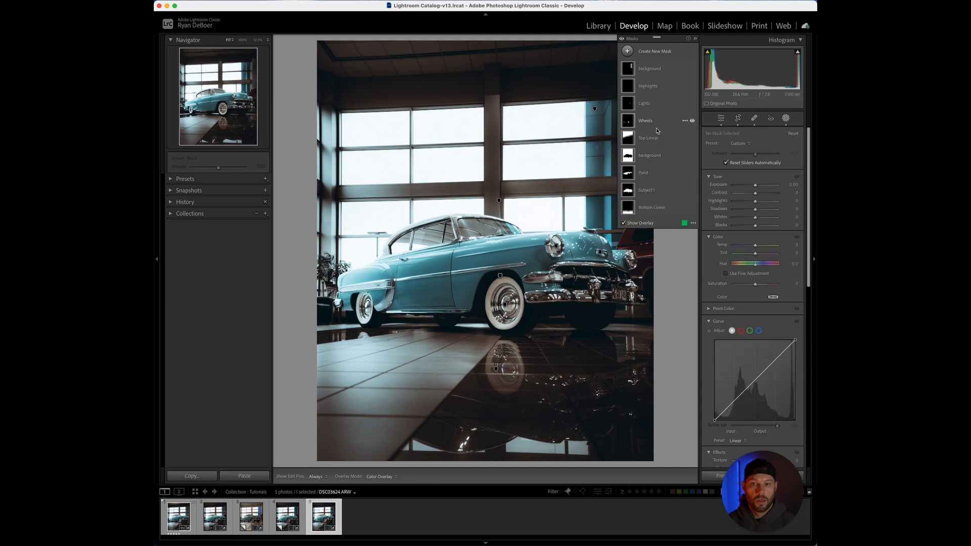
pyautogui.click(642, 223)
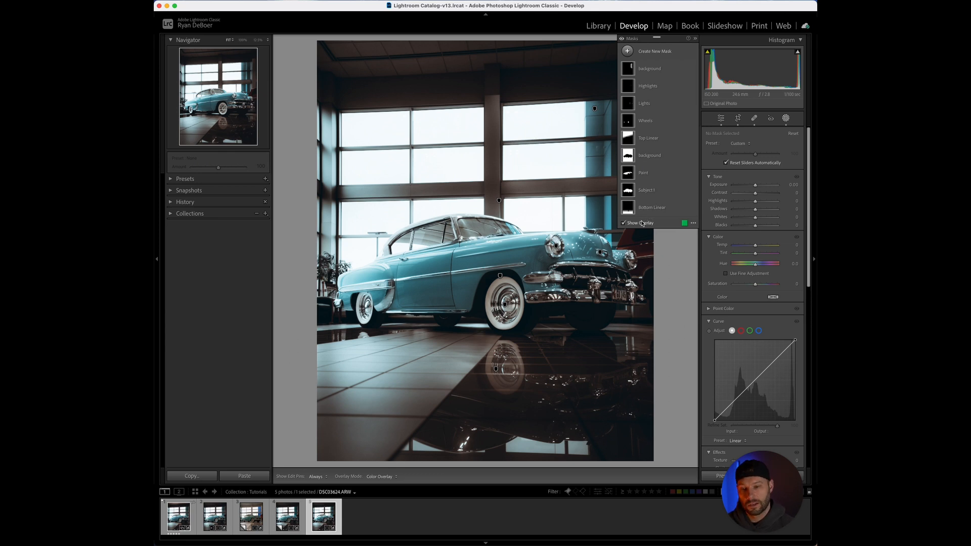
pyautogui.click(647, 121)
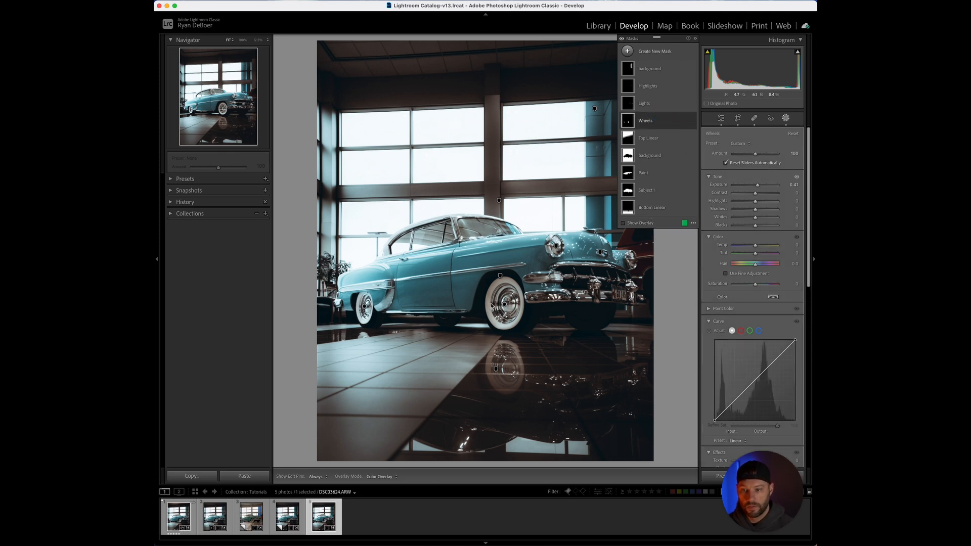
pyautogui.click(693, 121)
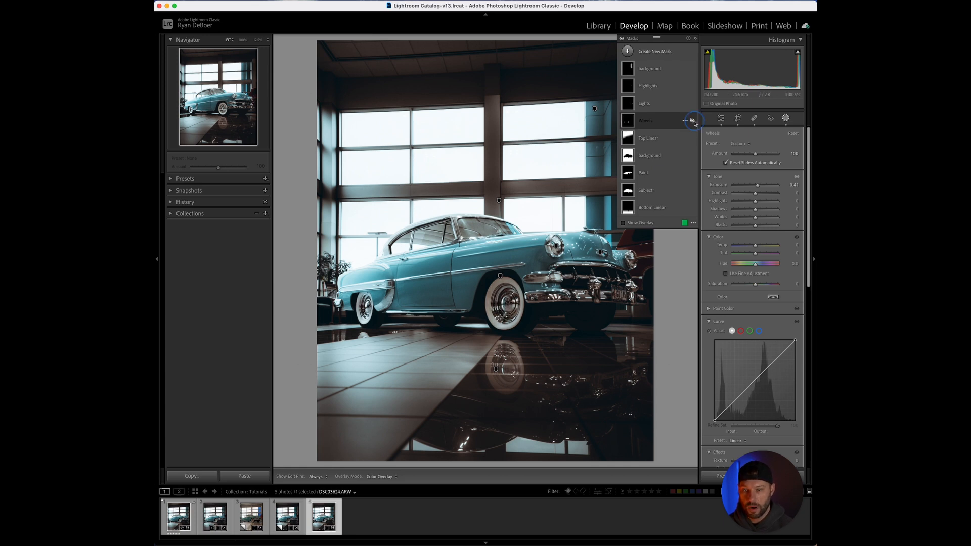
pyautogui.click(693, 120)
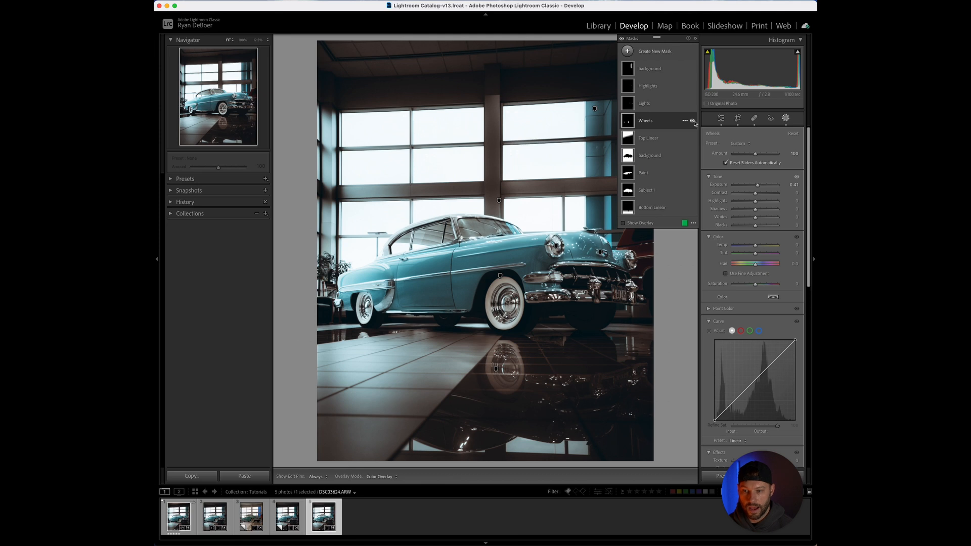
pyautogui.click(692, 121)
pyautogui.click(692, 121)
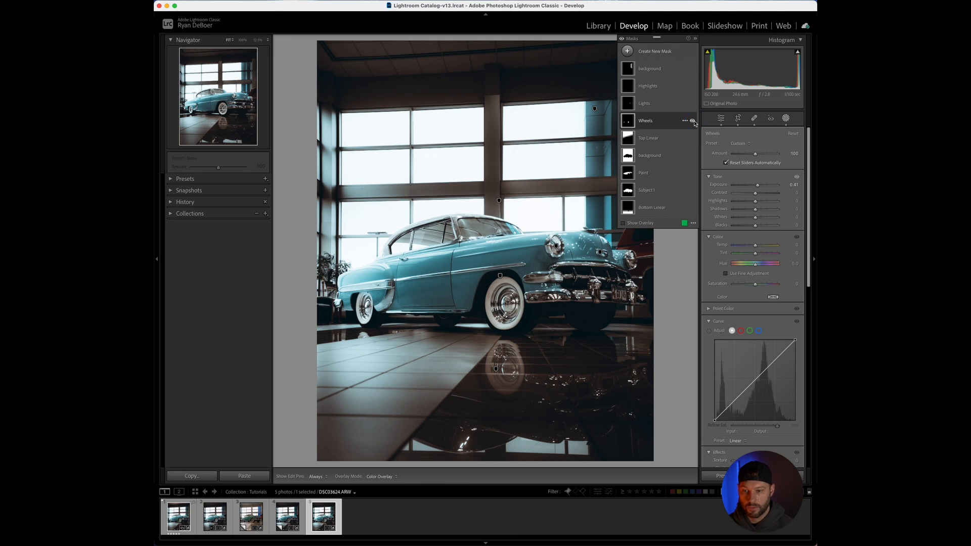
# Examine the Lights mask by toggling its visibility, and compare its exposure adjustment with that of the Wheels mask.
pyautogui.click(667, 103)
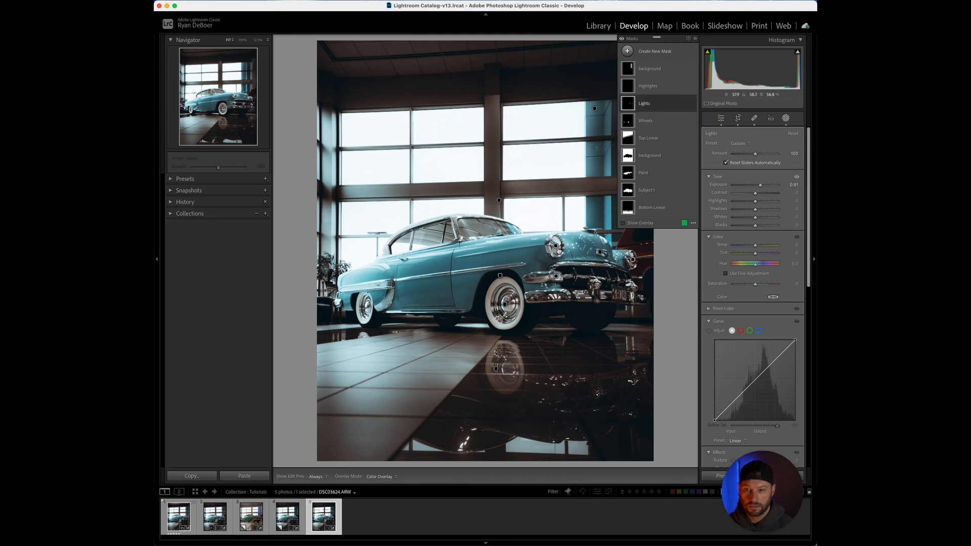
pyautogui.click(693, 104)
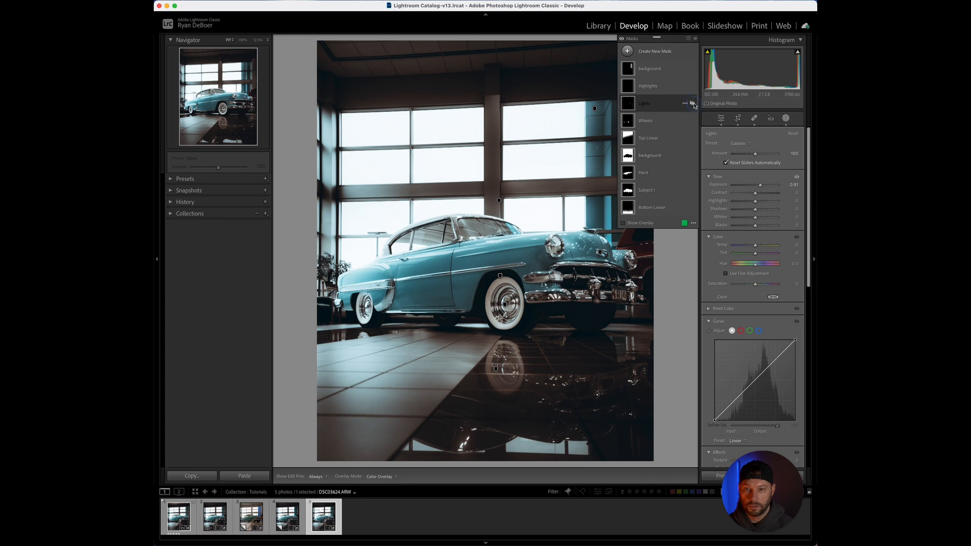
pyautogui.click(693, 104)
pyautogui.click(693, 104)
pyautogui.click(693, 104)
pyautogui.click(665, 122)
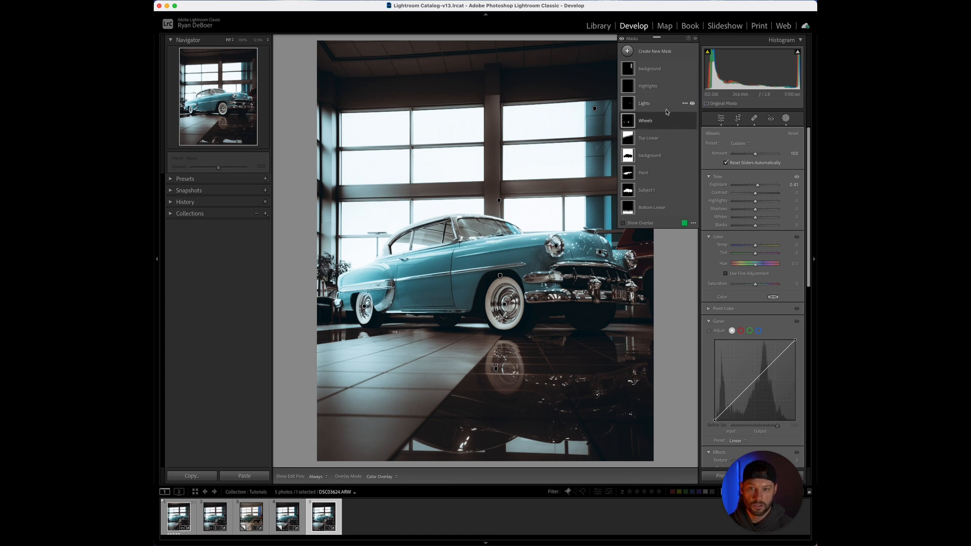
pyautogui.click(665, 108)
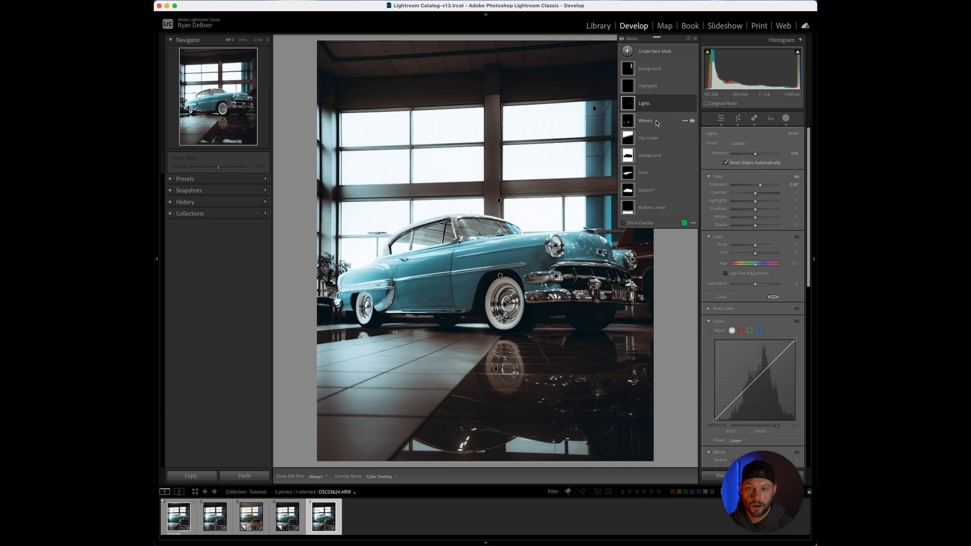
# Examine the Highlights mask by showing its overlay and toggling its visibility, then hide the overlay.
pyautogui.click(666, 87)
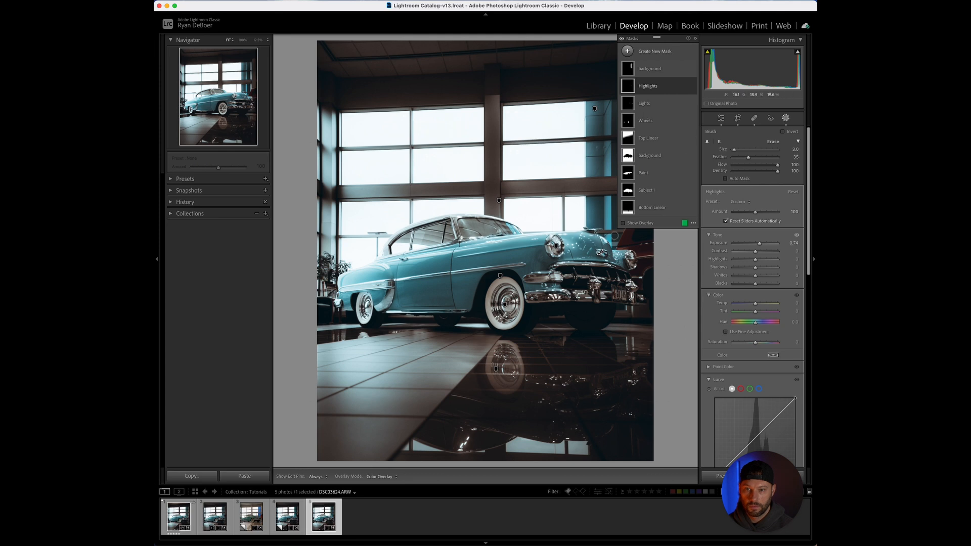
pyautogui.click(623, 223)
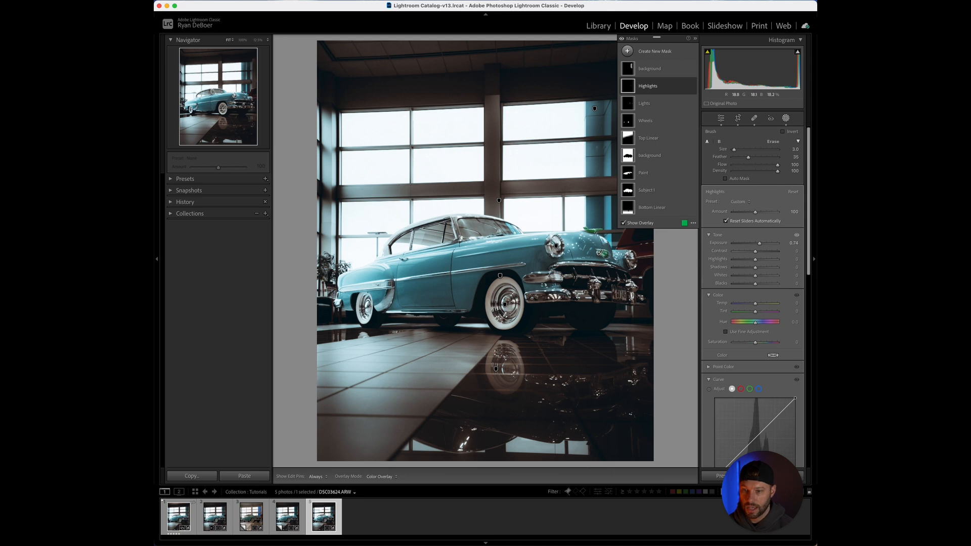
pyautogui.moveTo(663, 83)
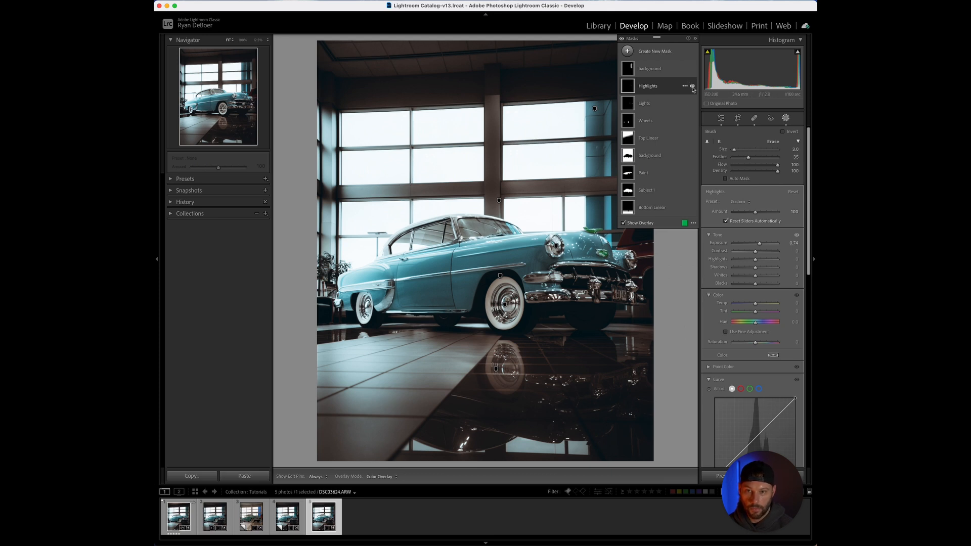
pyautogui.click(692, 87)
pyautogui.click(692, 87)
pyautogui.click(693, 87)
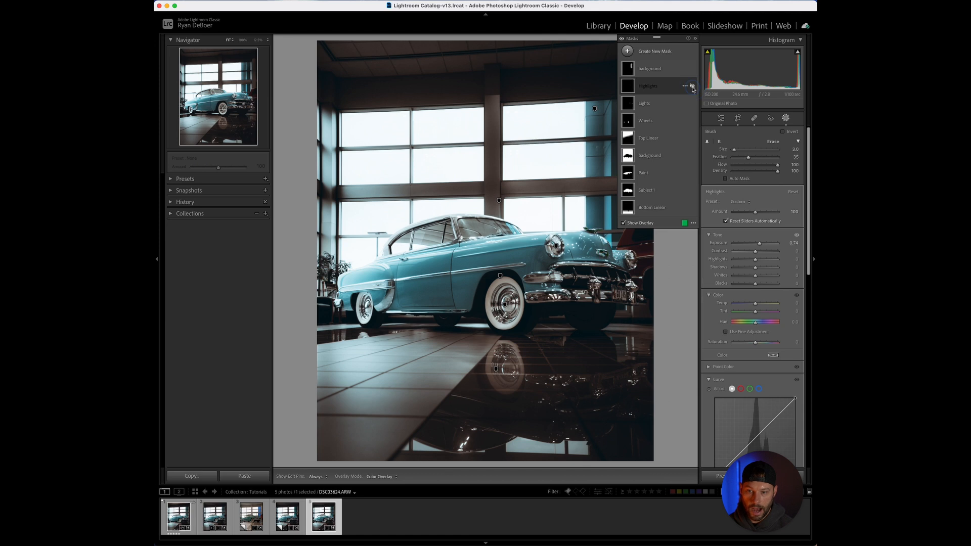
pyautogui.click(693, 87)
pyautogui.click(624, 223)
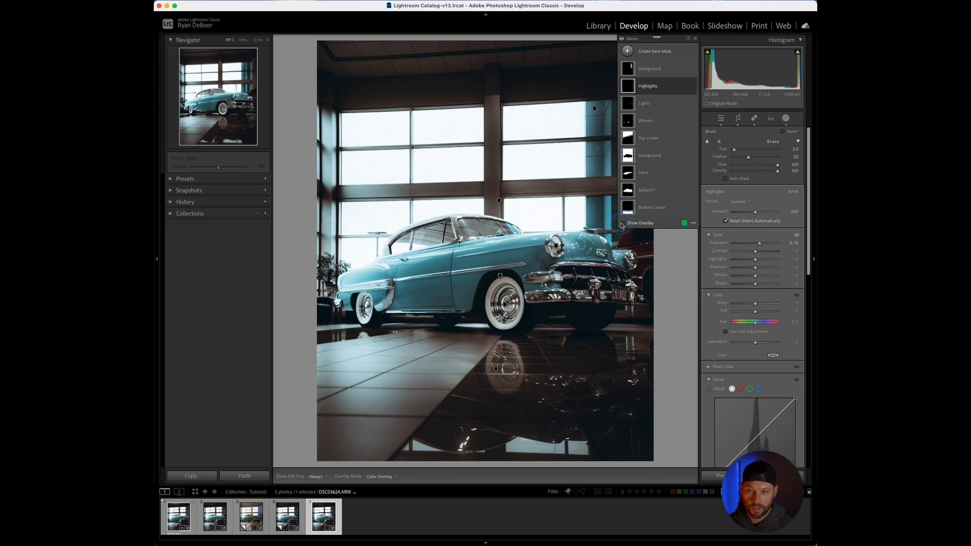
# Compare the effect of the Highlights mask and the first background mask by toggling each one's visibility, leaving both on.
pyautogui.click(692, 87)
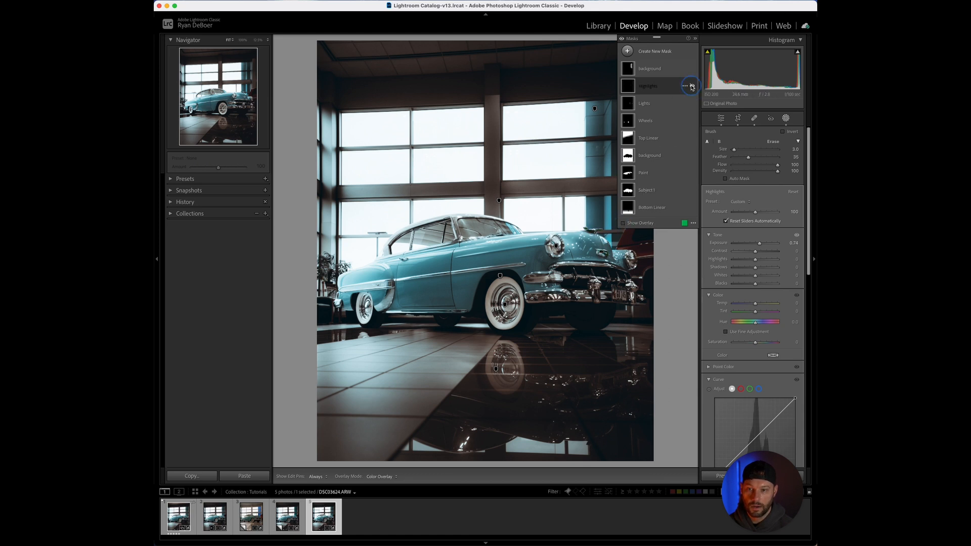
pyautogui.click(692, 87)
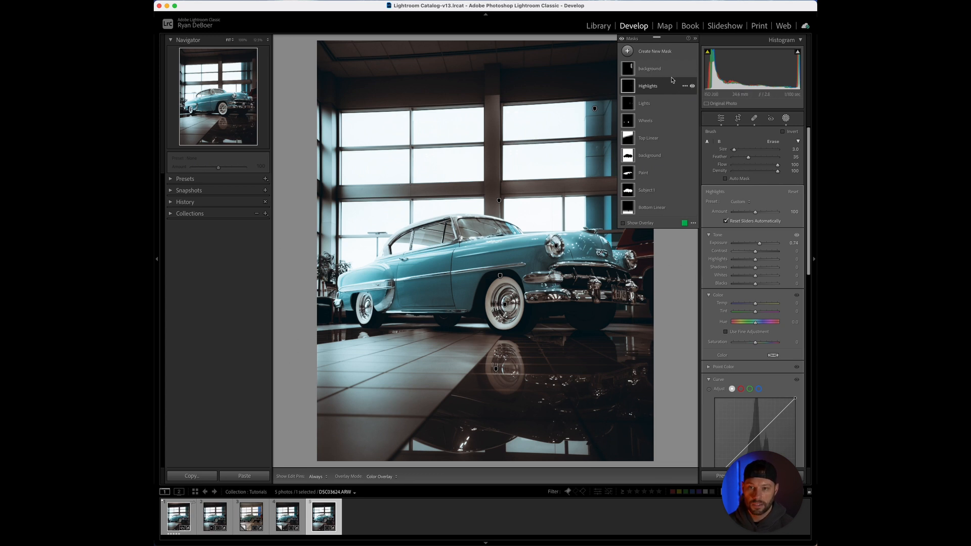
pyautogui.click(666, 71)
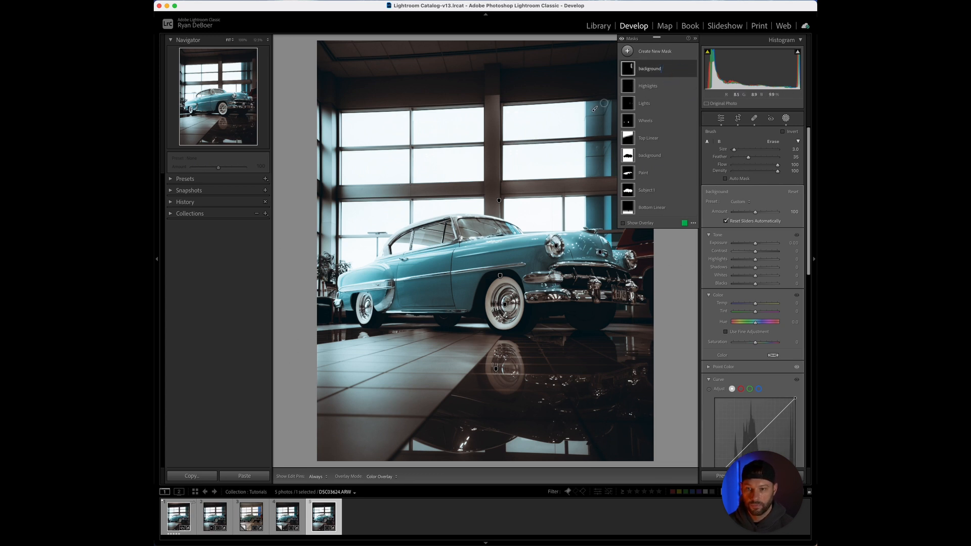
pyautogui.click(692, 69)
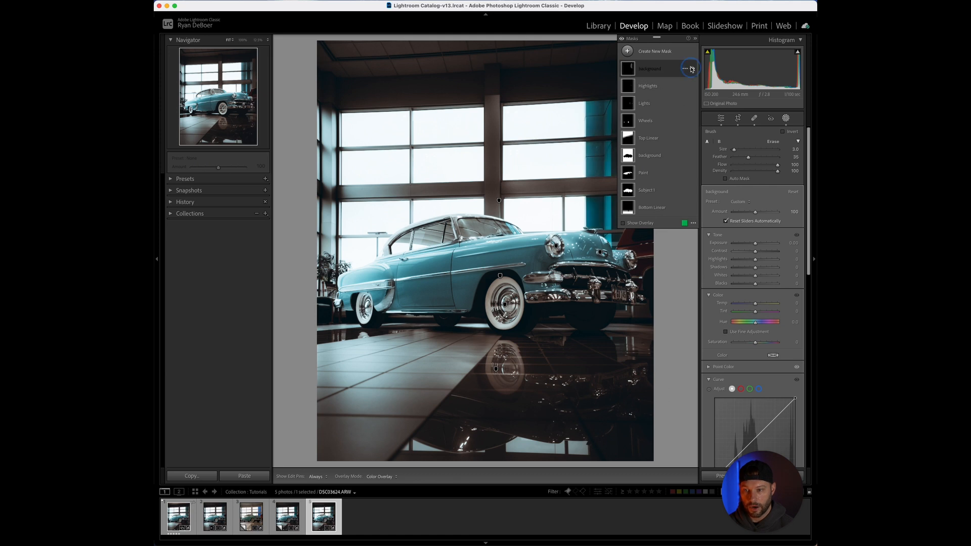
pyautogui.click(691, 69)
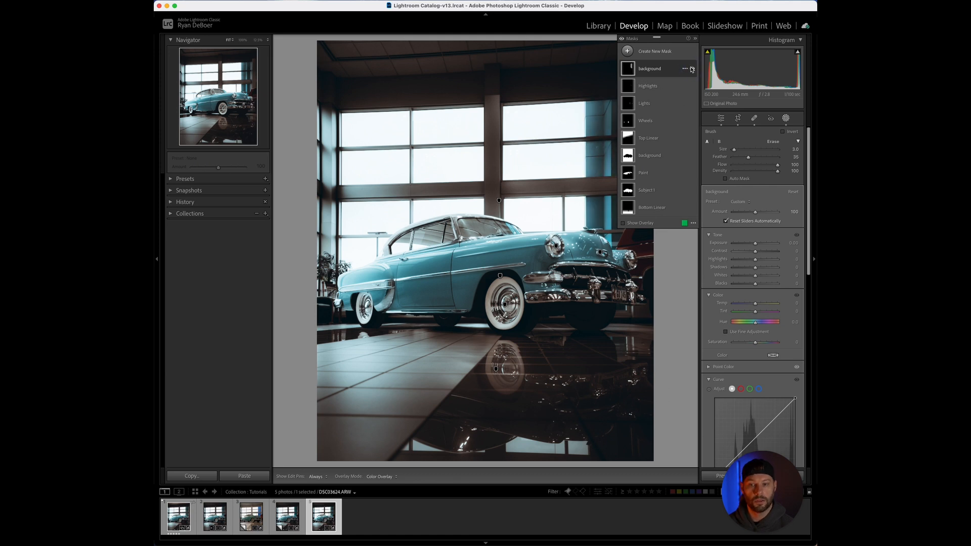
pyautogui.click(691, 69)
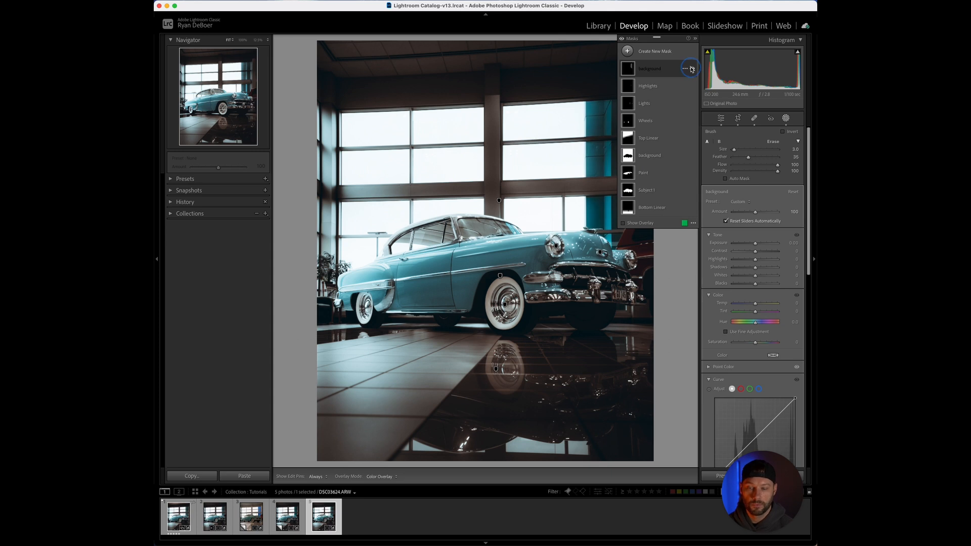
pyautogui.click(692, 69)
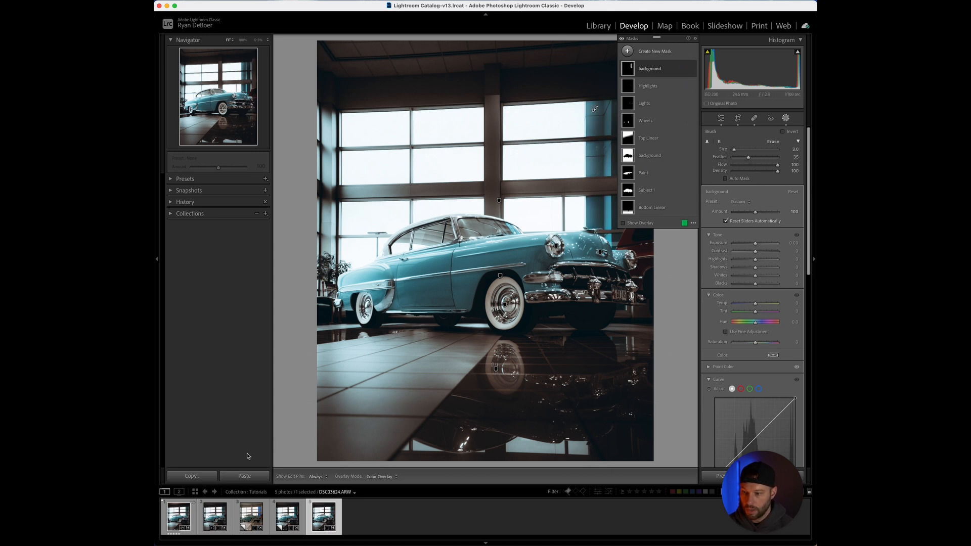
# Copy only the first background, Highlights, Lights and Wheels masks from DSC03624.ARW, leaving all other settings out.
pyautogui.click(191, 476)
pyautogui.click(459, 93)
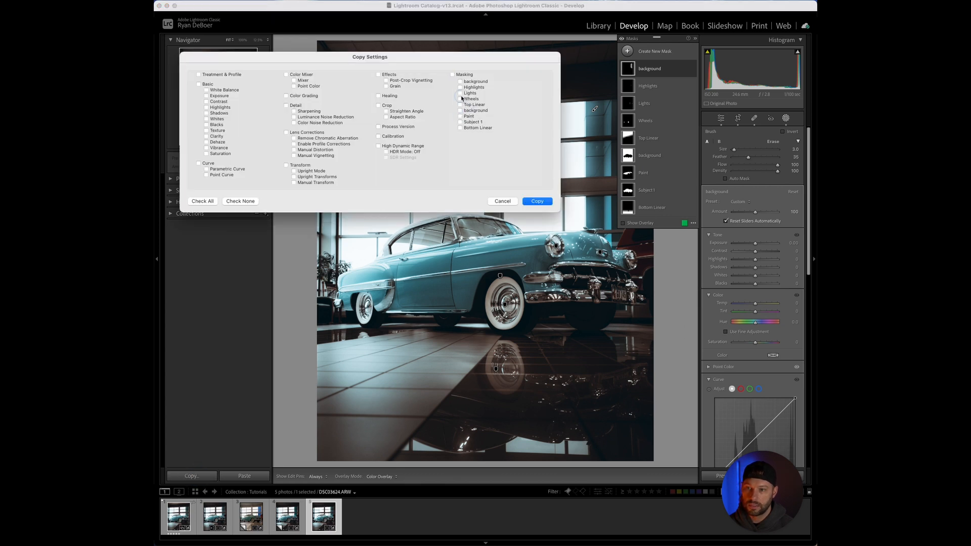
pyautogui.click(459, 99)
pyautogui.click(459, 104)
pyautogui.click(459, 105)
pyautogui.click(460, 93)
pyautogui.click(460, 87)
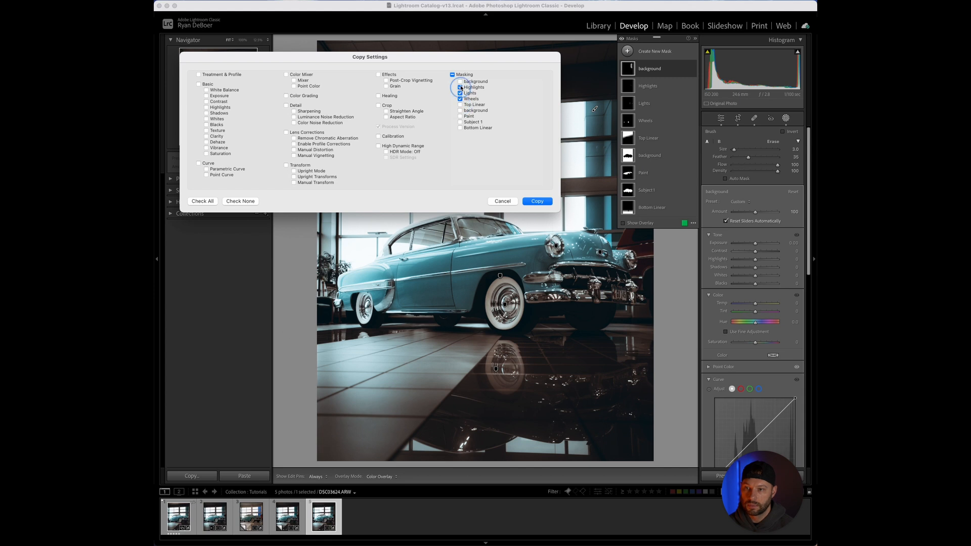
pyautogui.click(537, 201)
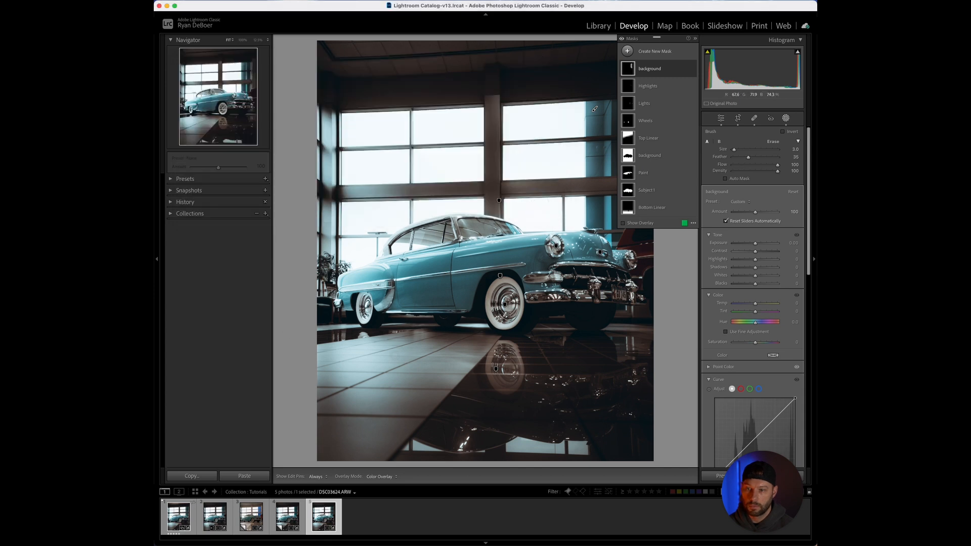
# Paste the copied masks onto Copy 2, merging them with its existing masks.
pyautogui.click(293, 515)
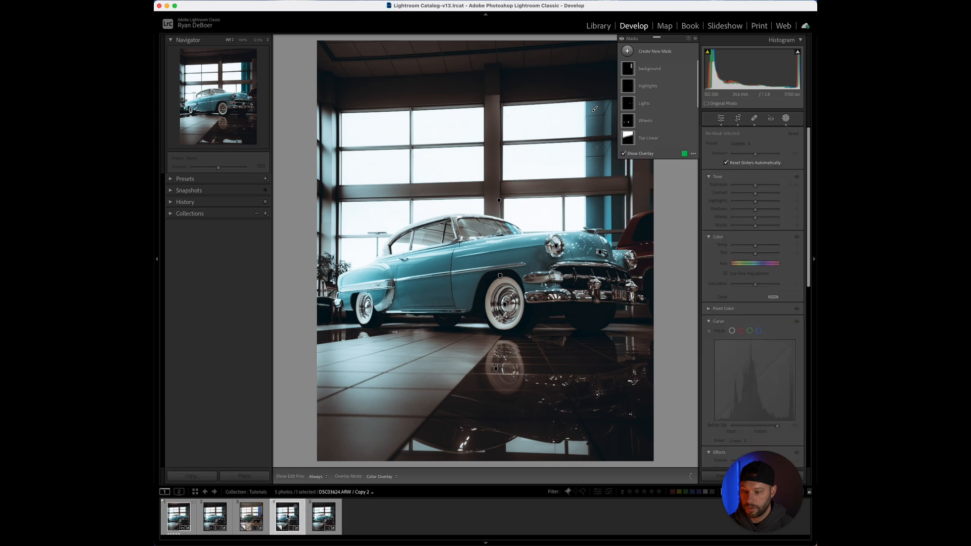
pyautogui.click(237, 477)
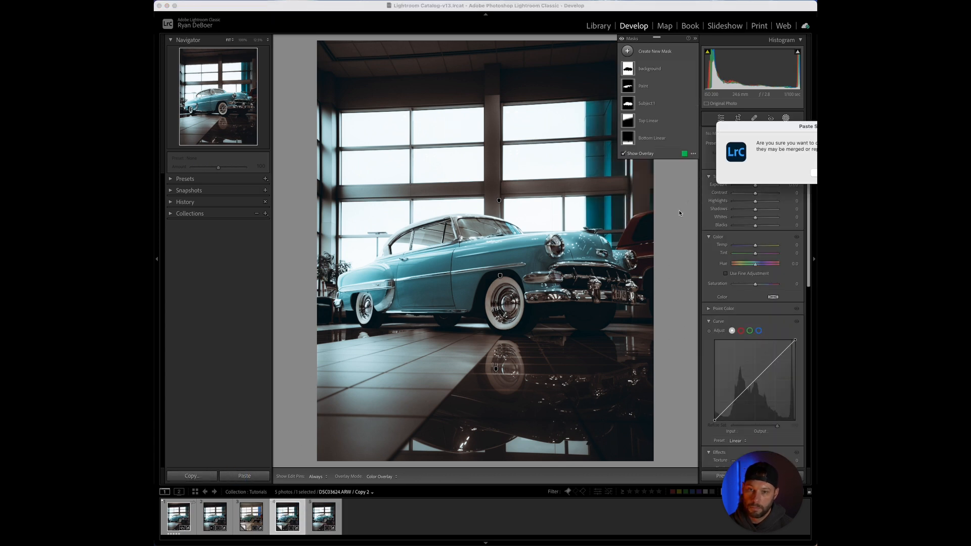
pyautogui.moveTo(685, 125); pyautogui.dragTo(485, 146)
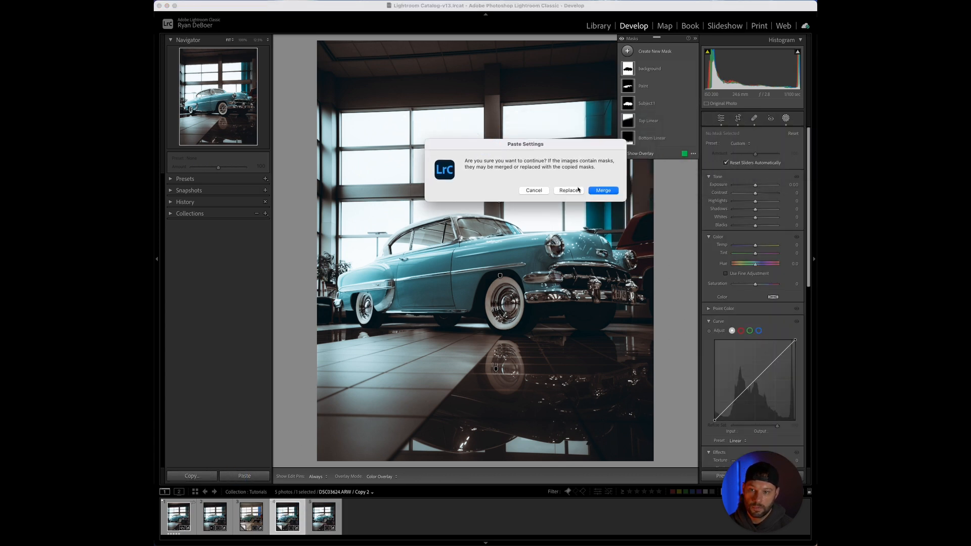
pyautogui.click(601, 191)
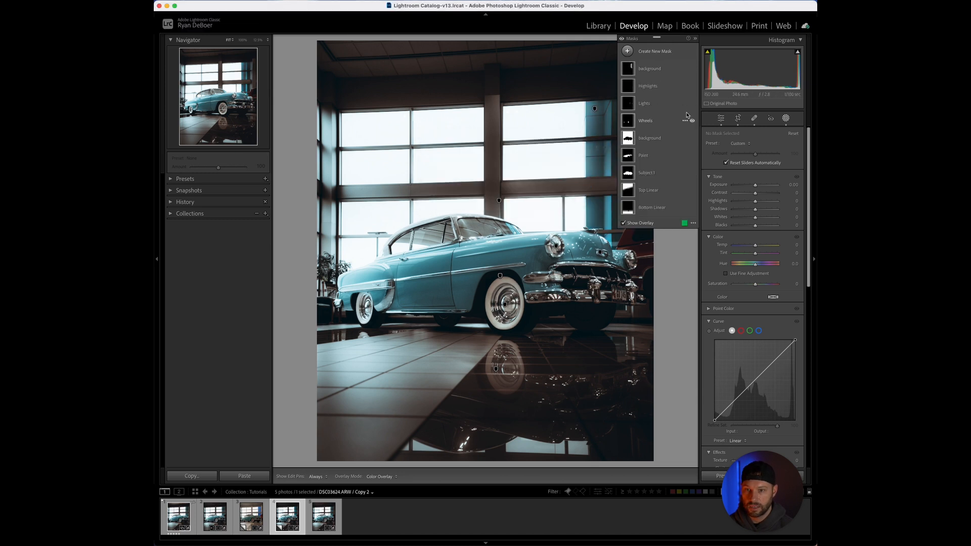
# Review the Wheels, Lights, Highlights and first background masks on Copy 2 by toggling their visibility, leaving them on.
pyautogui.click(692, 120)
pyautogui.click(692, 103)
pyautogui.click(692, 86)
pyautogui.click(692, 69)
pyautogui.click(692, 68)
# View Copy 2 with the mask list collapsed, expand it again, and compare the photo with all masks off and on.
pyautogui.click(695, 39)
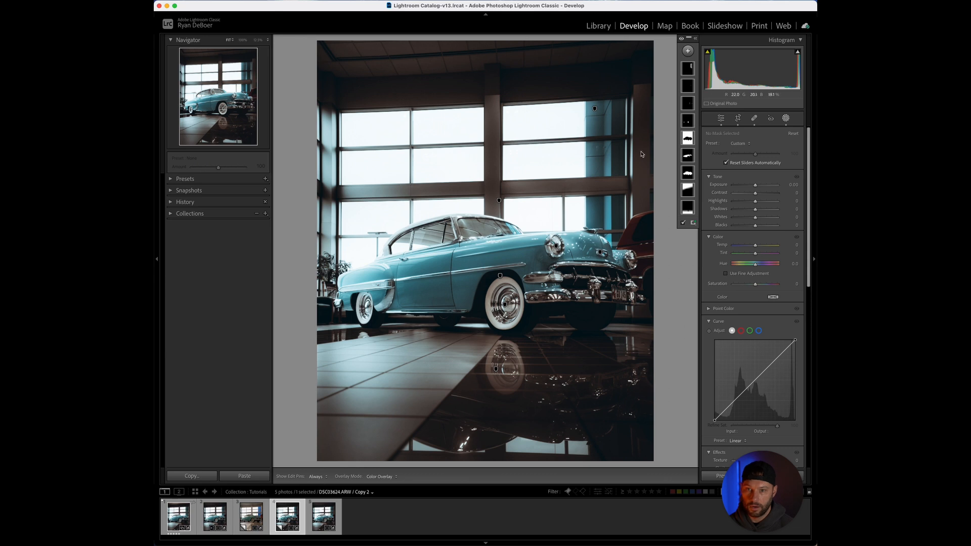
pyautogui.click(695, 39)
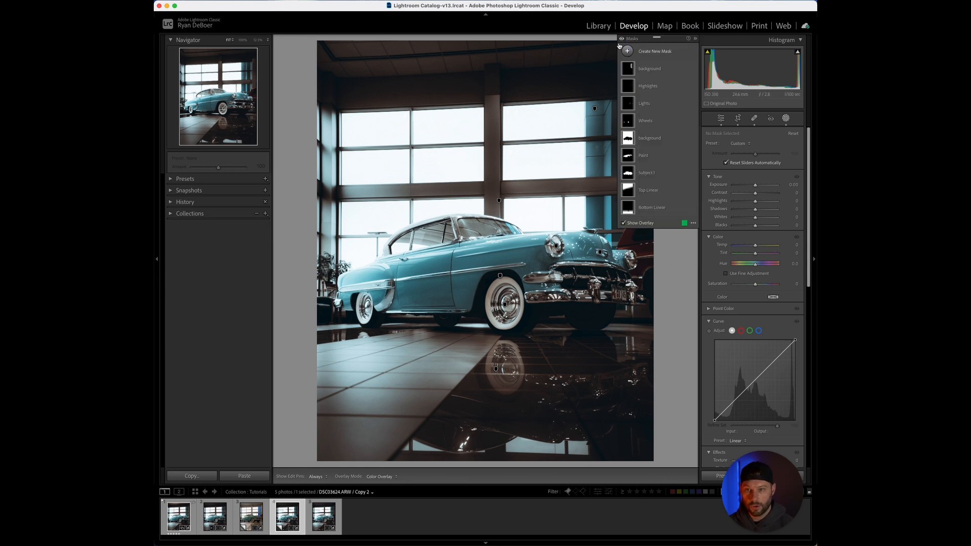
pyautogui.click(621, 39)
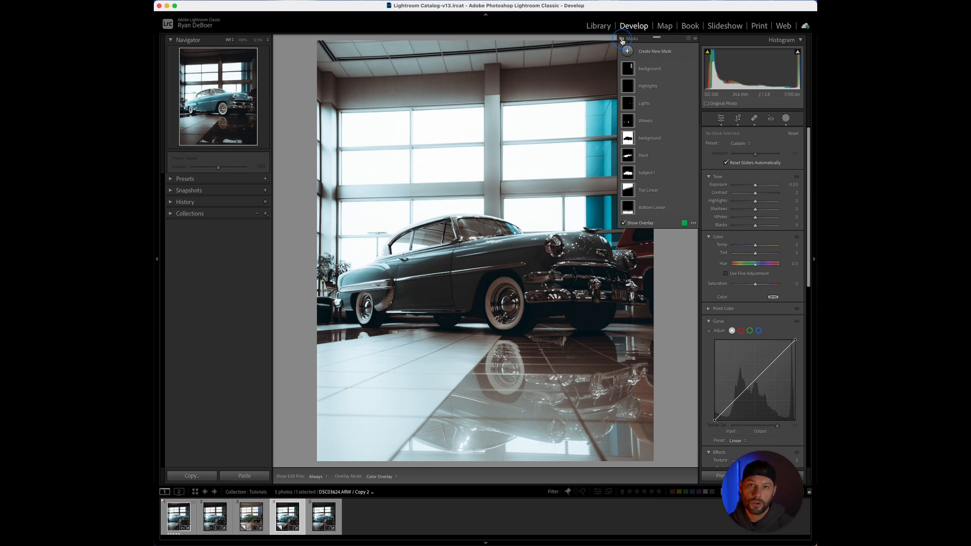
pyautogui.click(621, 39)
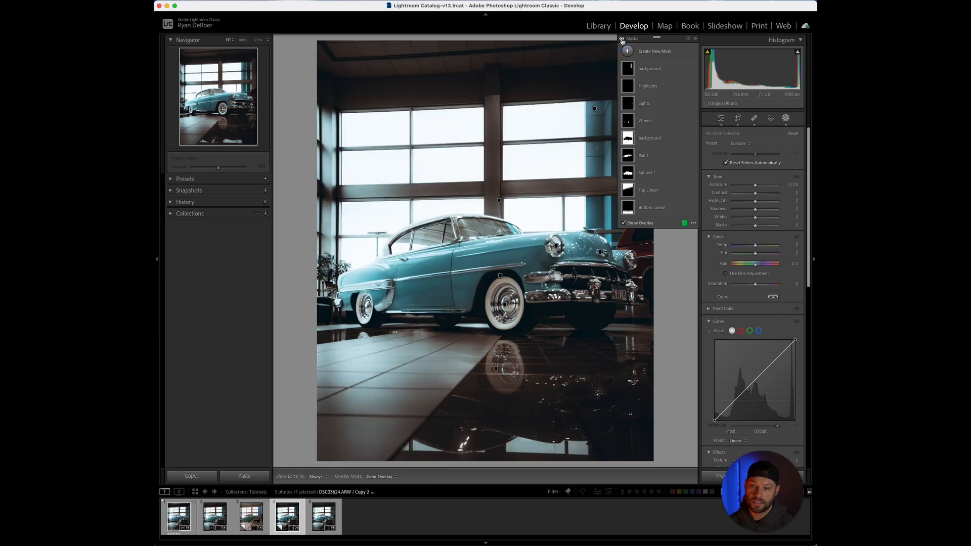